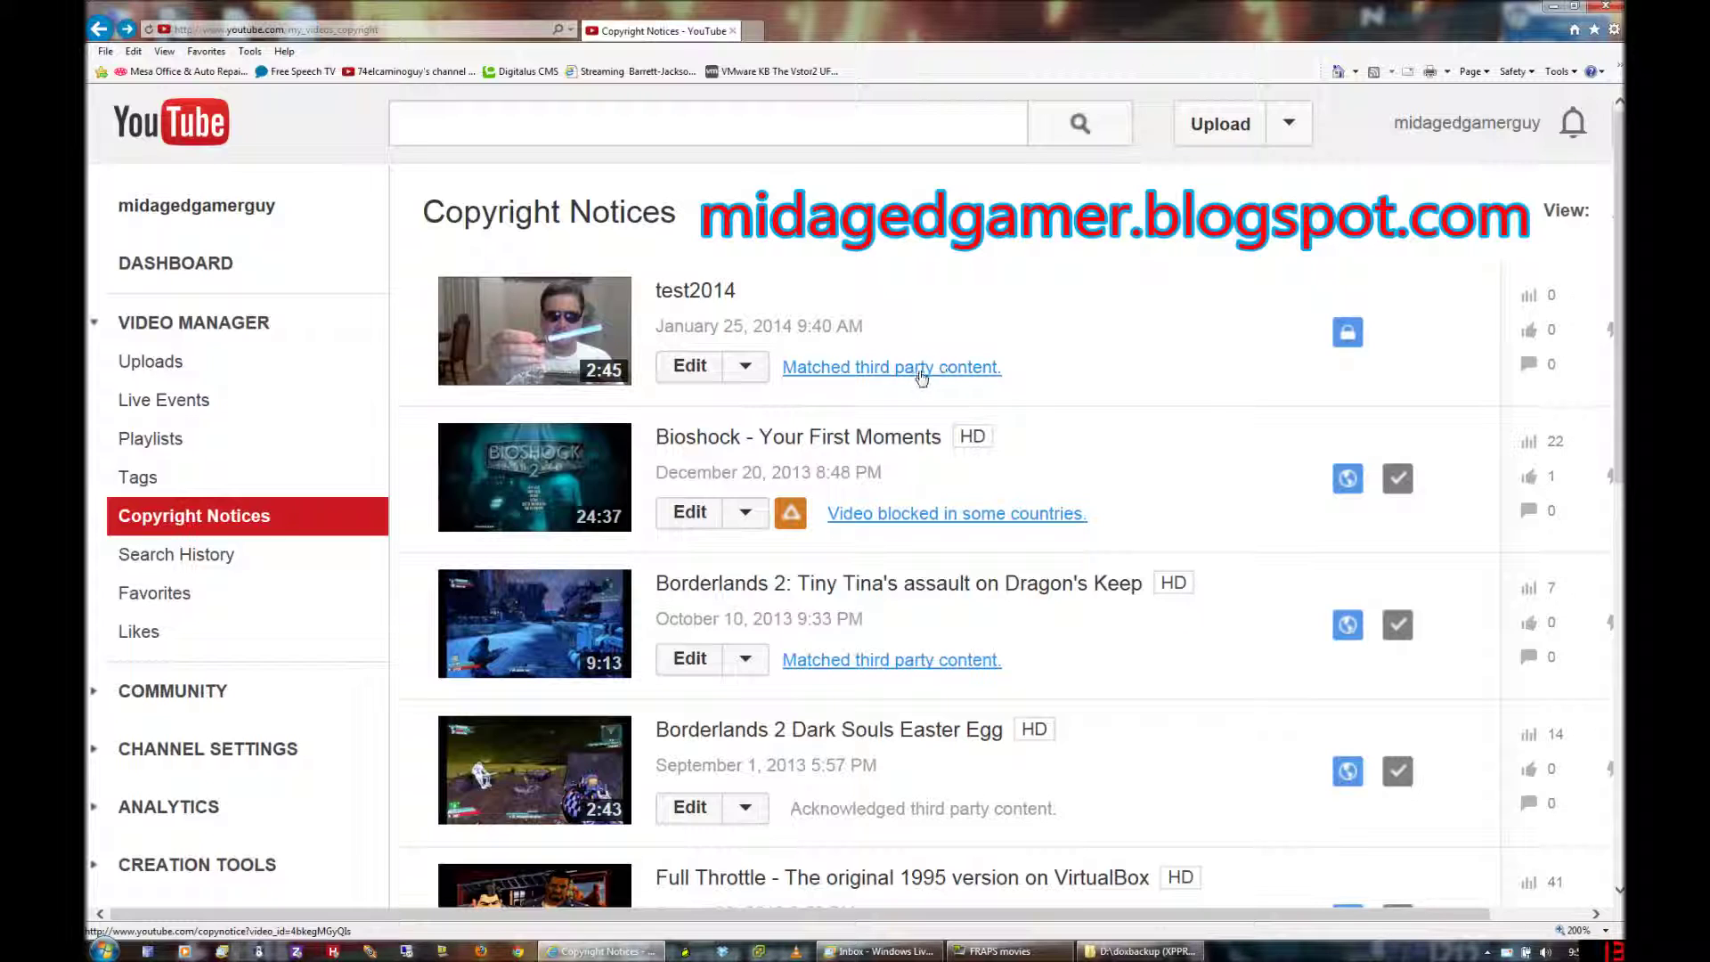
Step: Read test2014's copyright notice with WMG claims on Van Halen-Jump and Van Halen-1984, then return to Uploads
{"action": "left_click", "coordinate": [227, 331]}
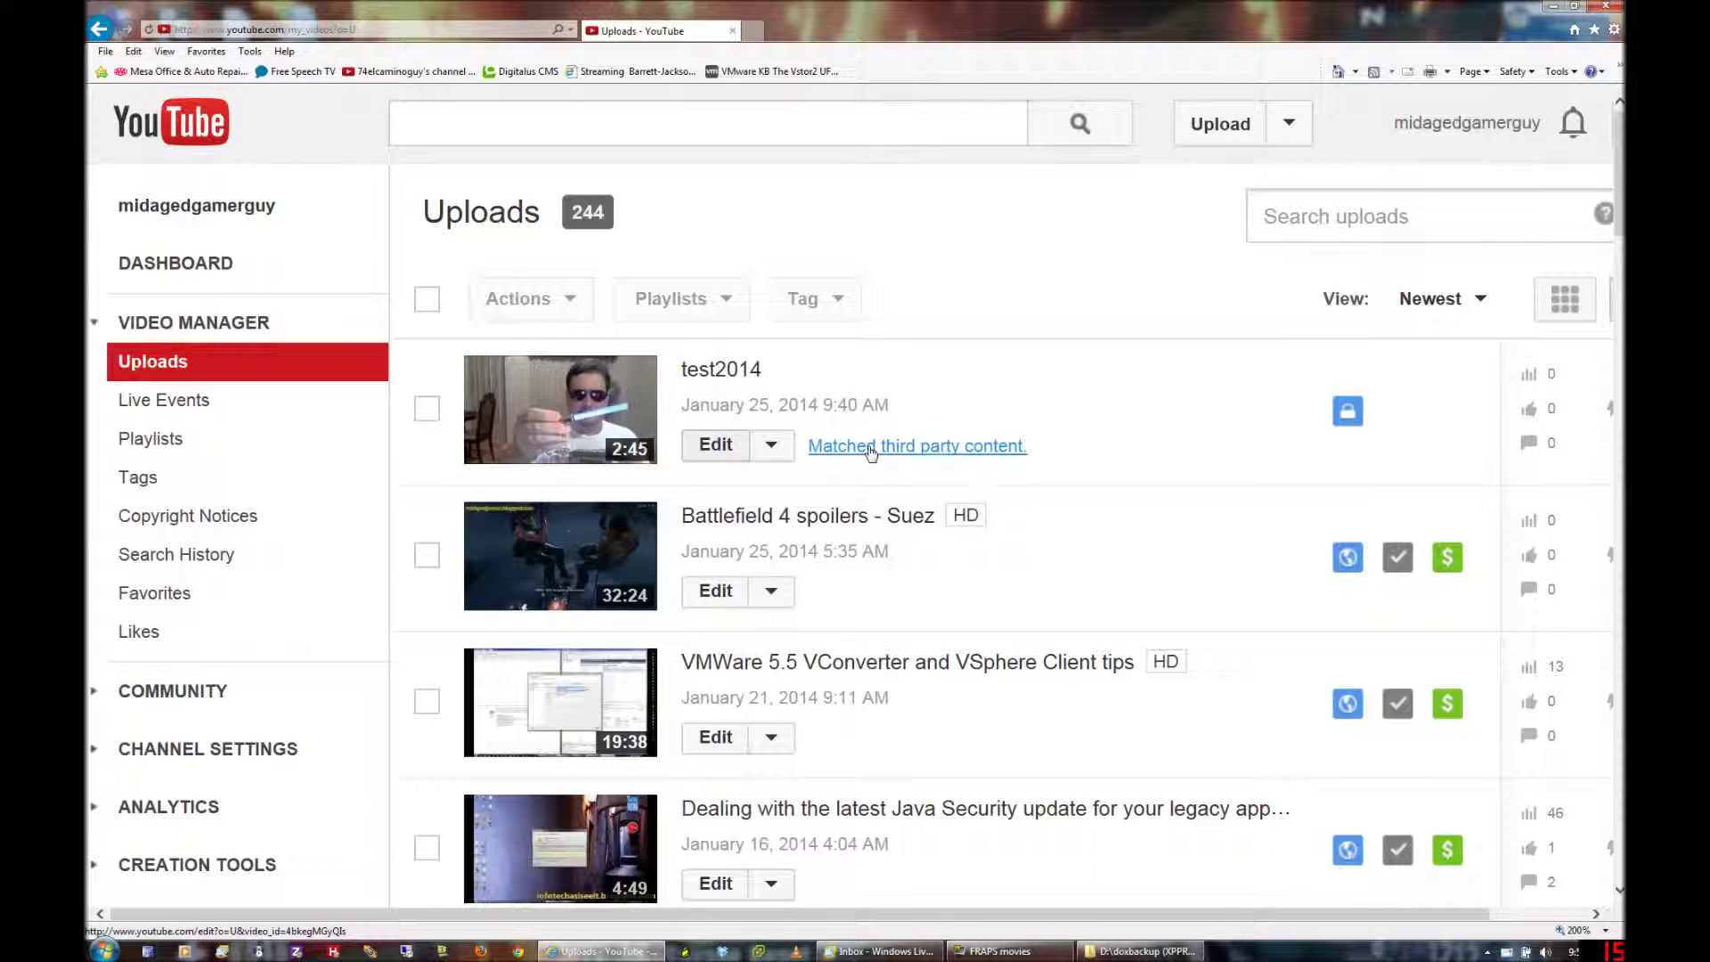
{"action": "left_click", "coordinate": [917, 450]}
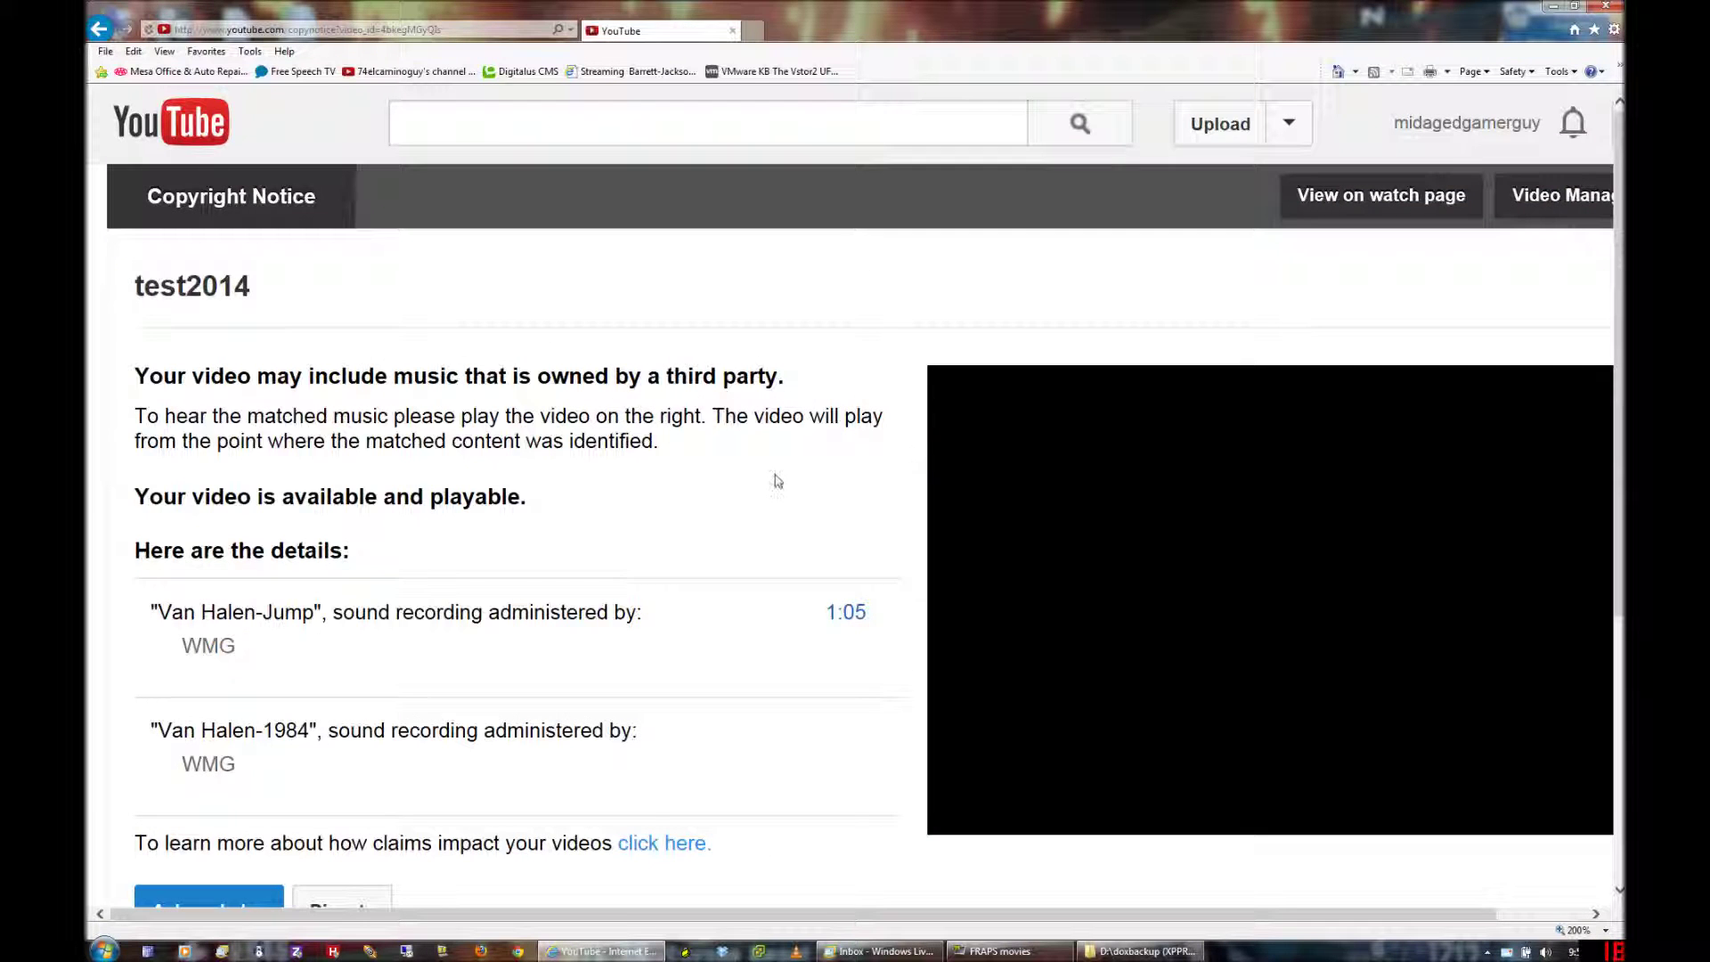
{"action": "scroll", "coordinate": [764, 501], "scroll_direction": "down", "scroll_amount": 5}
{"action": "scroll", "coordinate": [764, 503], "scroll_direction": "up", "scroll_amount": 5}
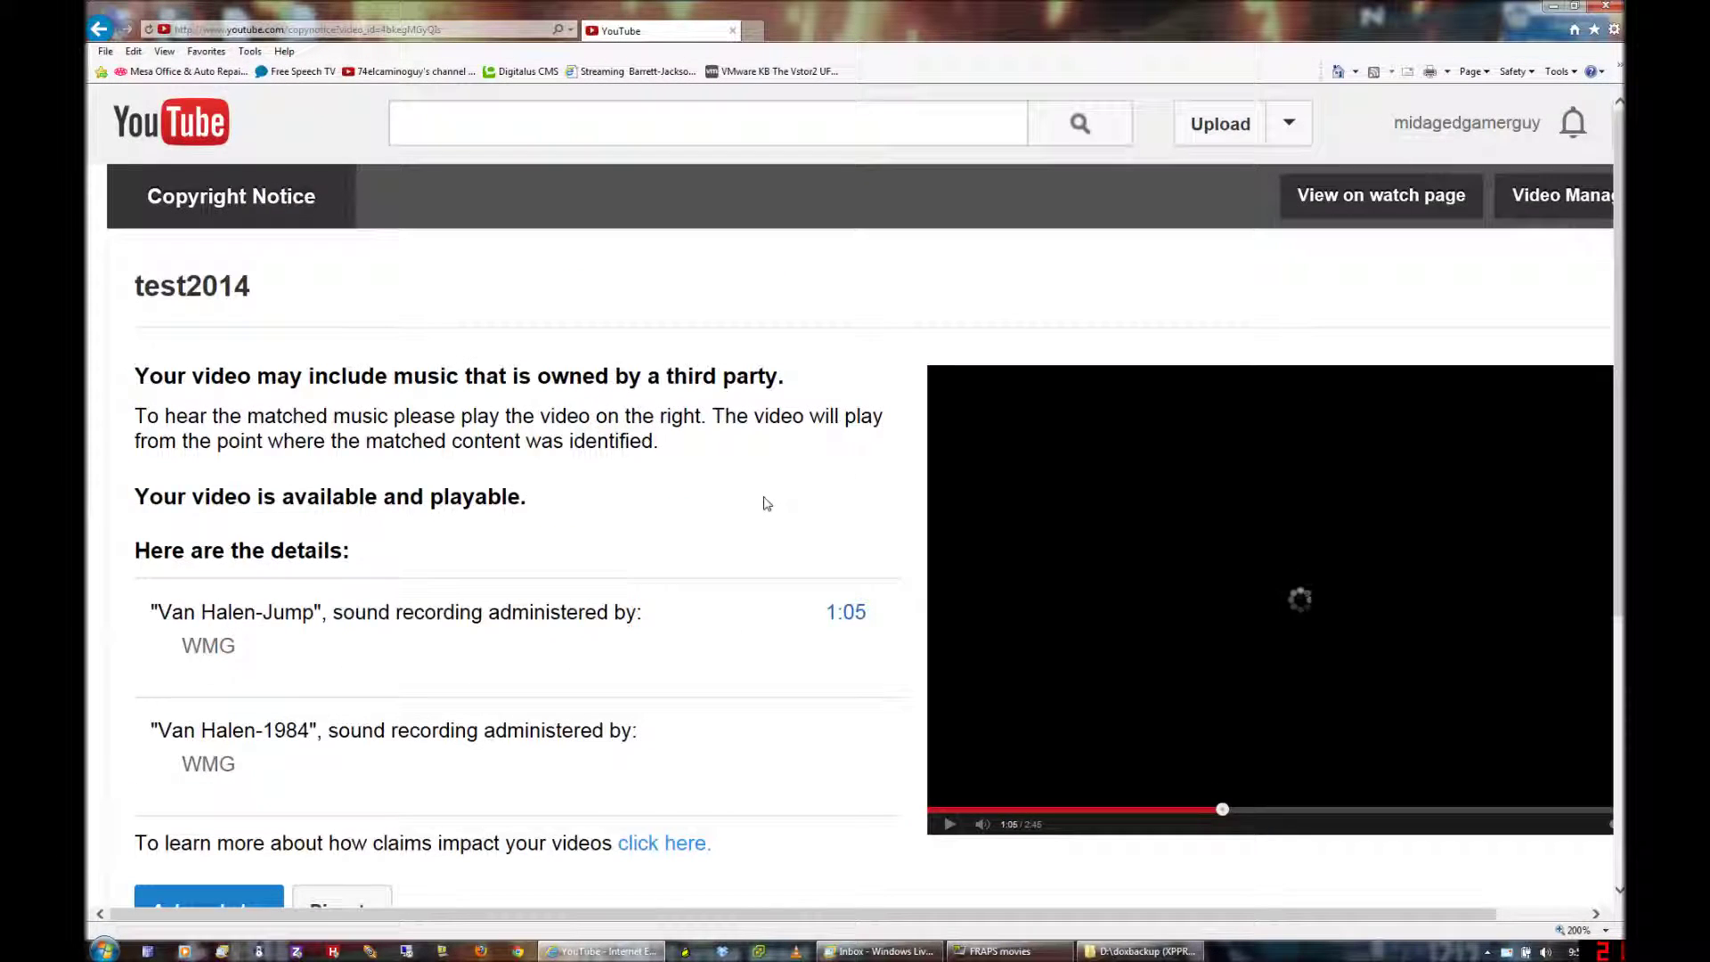
{"action": "scroll", "coordinate": [764, 503], "scroll_direction": "down", "scroll_amount": 4, "text": "ctrl"}
{"action": "scroll", "coordinate": [767, 500], "scroll_direction": "down", "scroll_amount": 5}
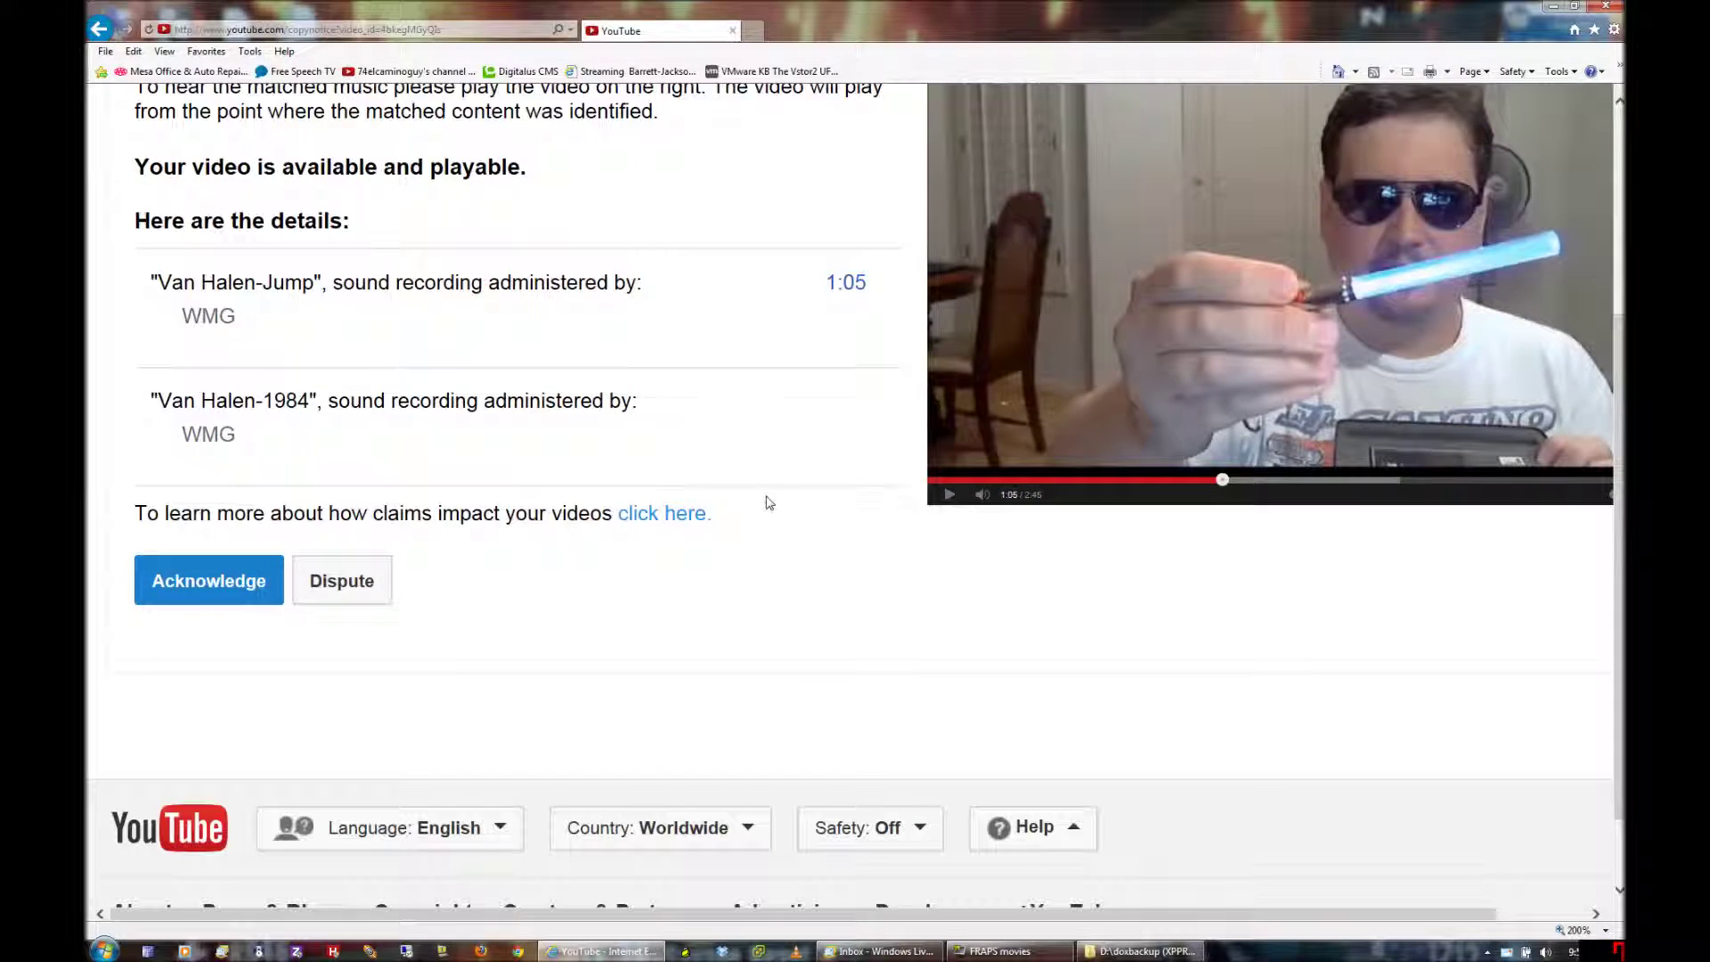
{"action": "scroll", "coordinate": [751, 533], "scroll_direction": "up", "scroll_amount": 4, "text": "ctrl"}
{"action": "scroll", "coordinate": [751, 533], "scroll_direction": "up", "scroll_amount": 3}
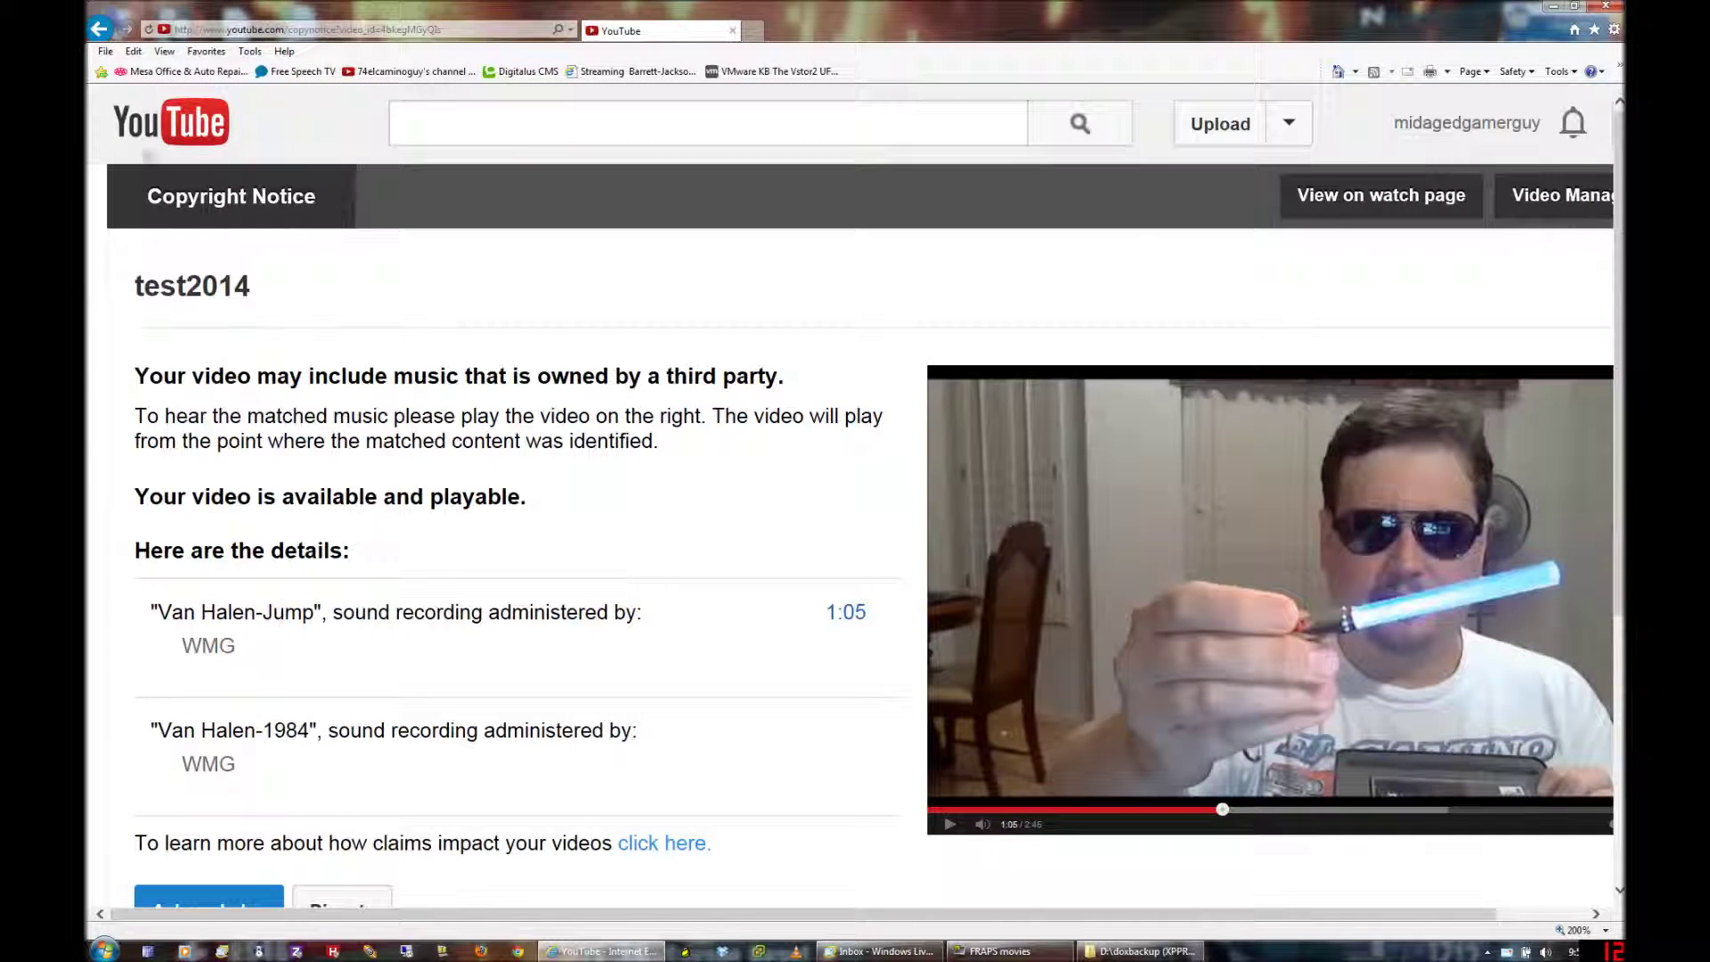
{"action": "left_click", "coordinate": [101, 30]}
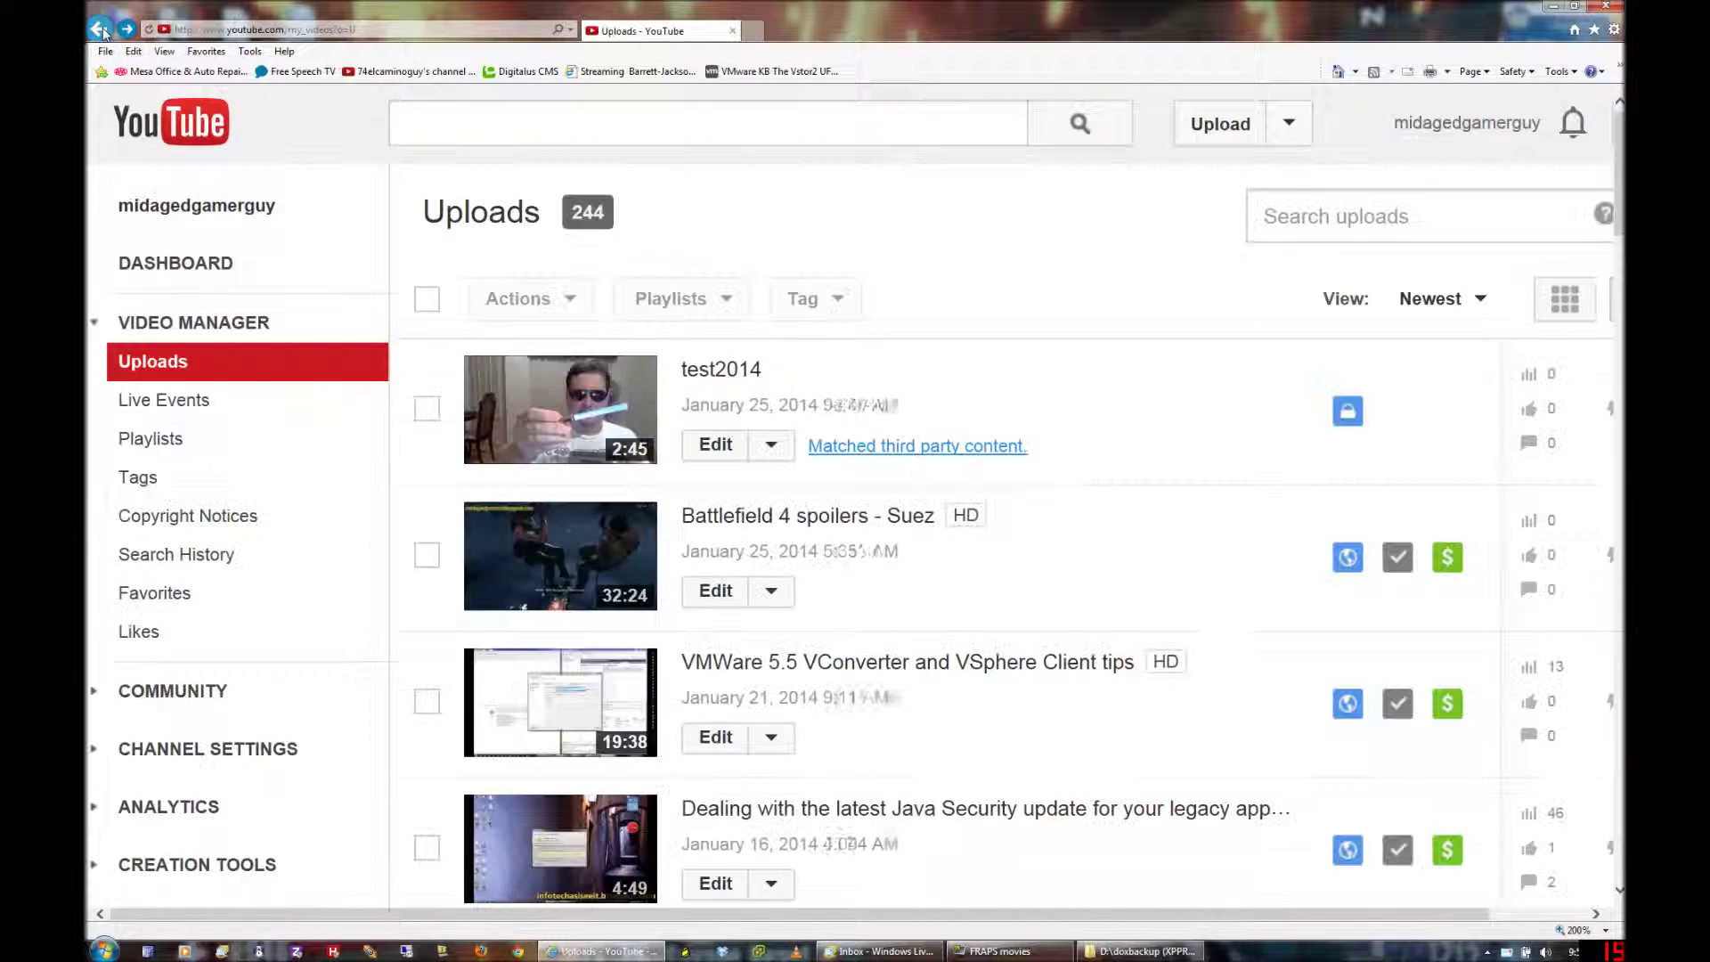
Step: Open test2014 for editing and switch to its Audio page
{"action": "left_click", "coordinate": [713, 454]}
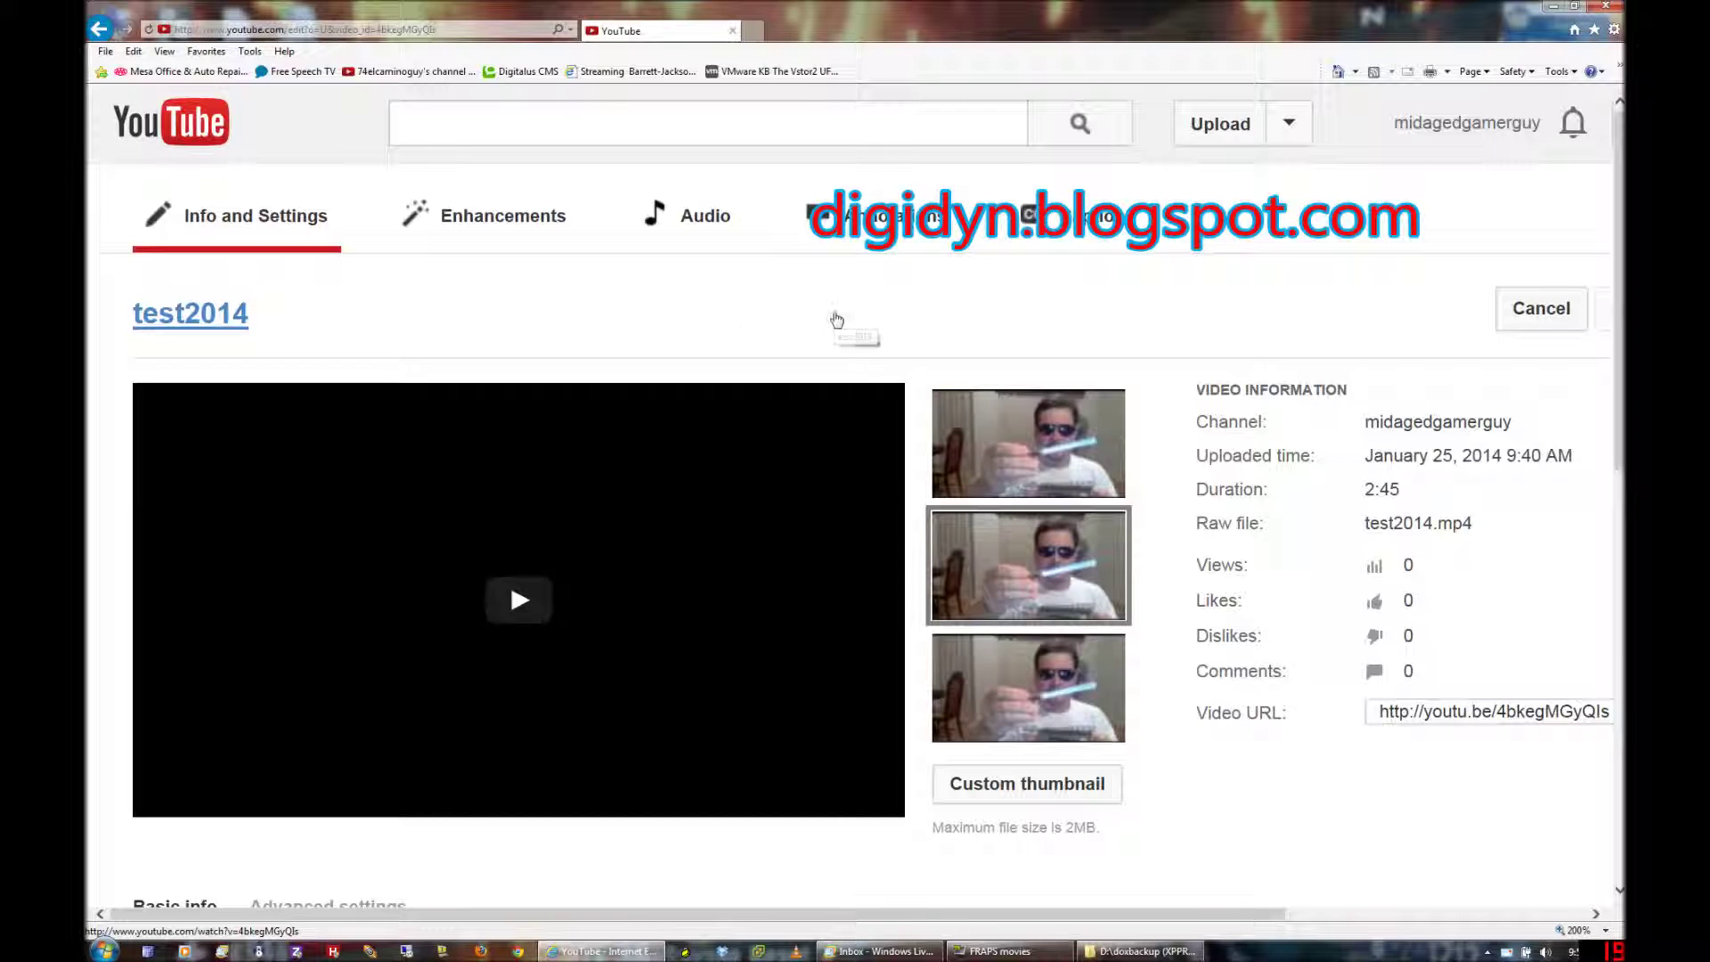
{"action": "scroll", "coordinate": [885, 335], "scroll_direction": "down", "scroll_amount": 4}
{"action": "scroll", "coordinate": [885, 334], "scroll_direction": "up", "scroll_amount": 5}
{"action": "left_click", "coordinate": [703, 224]}
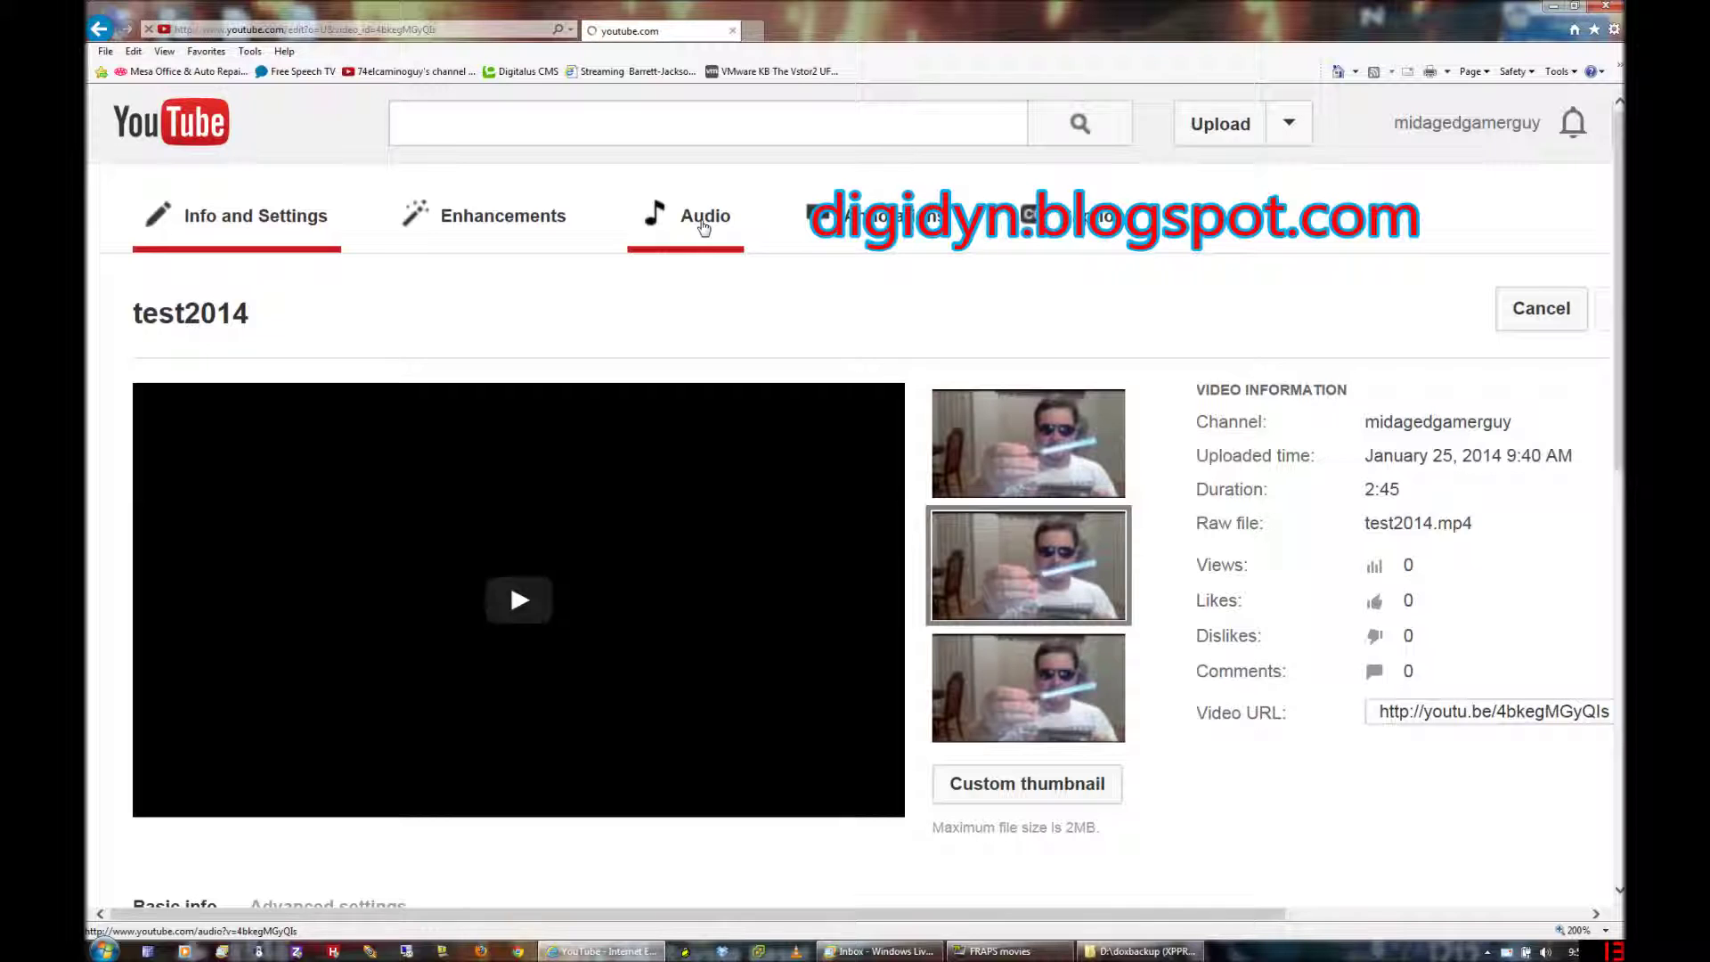
Step: Play the preview and scroll to Remove a Song, listing Van Halen's 1984 and Jump
{"action": "scroll", "coordinate": [561, 463], "scroll_direction": "down", "scroll_amount": 2}
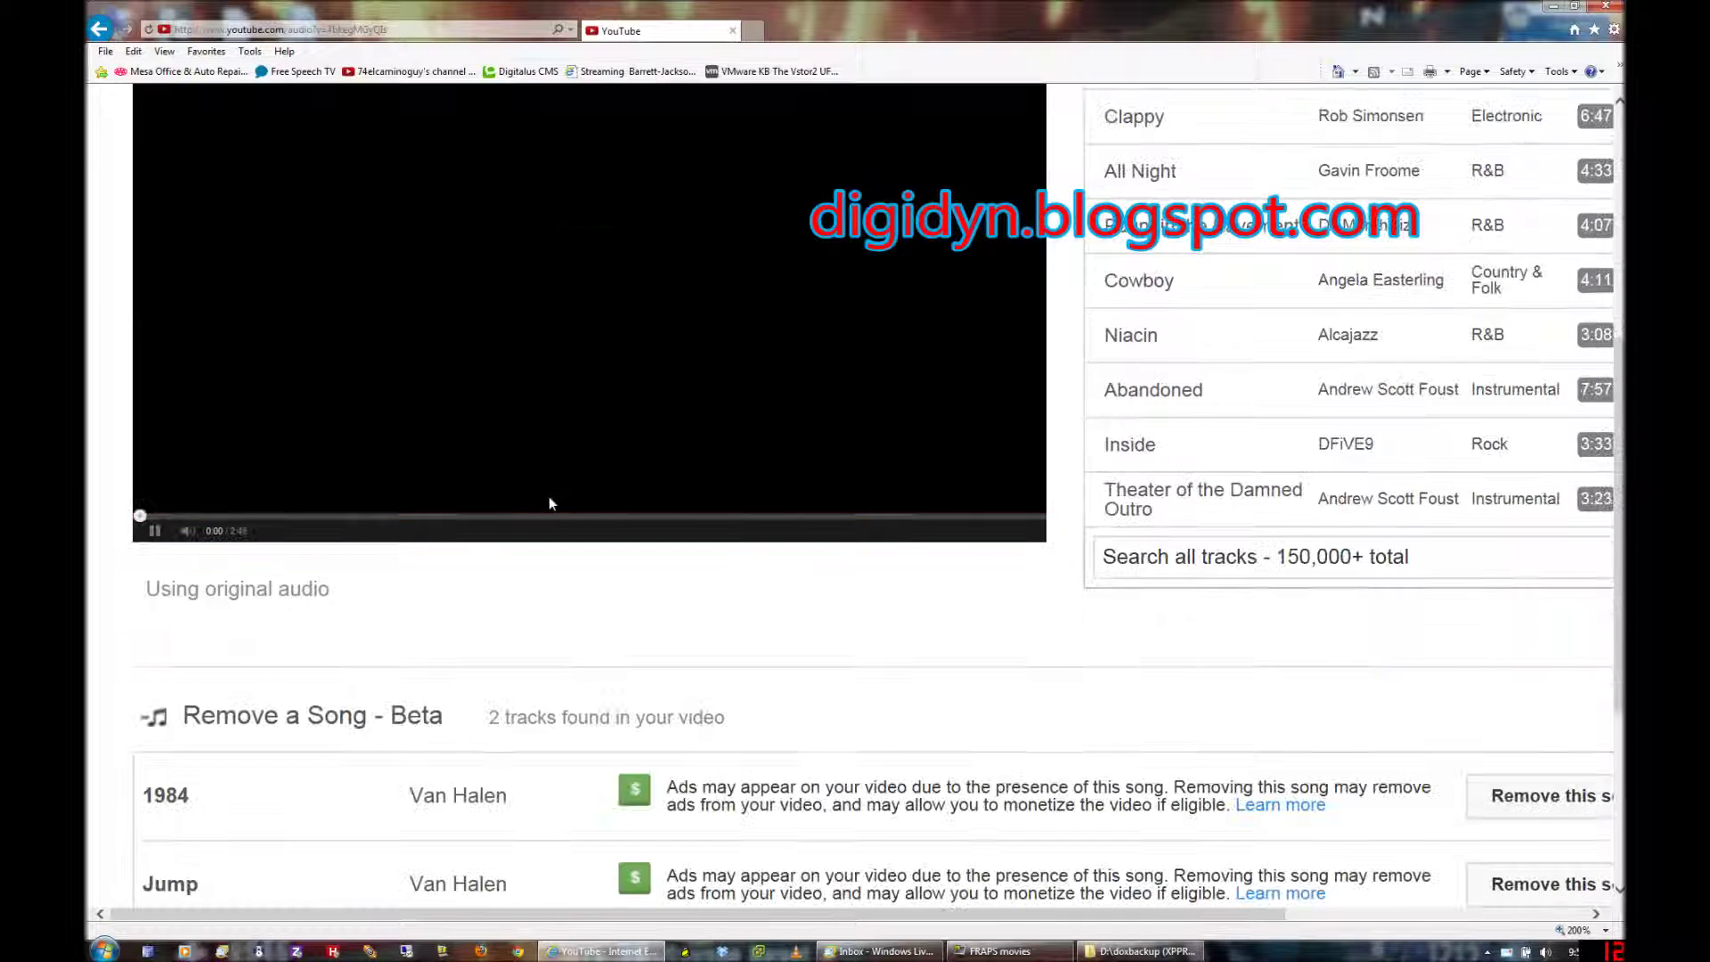
{"action": "left_click", "coordinate": [154, 531]}
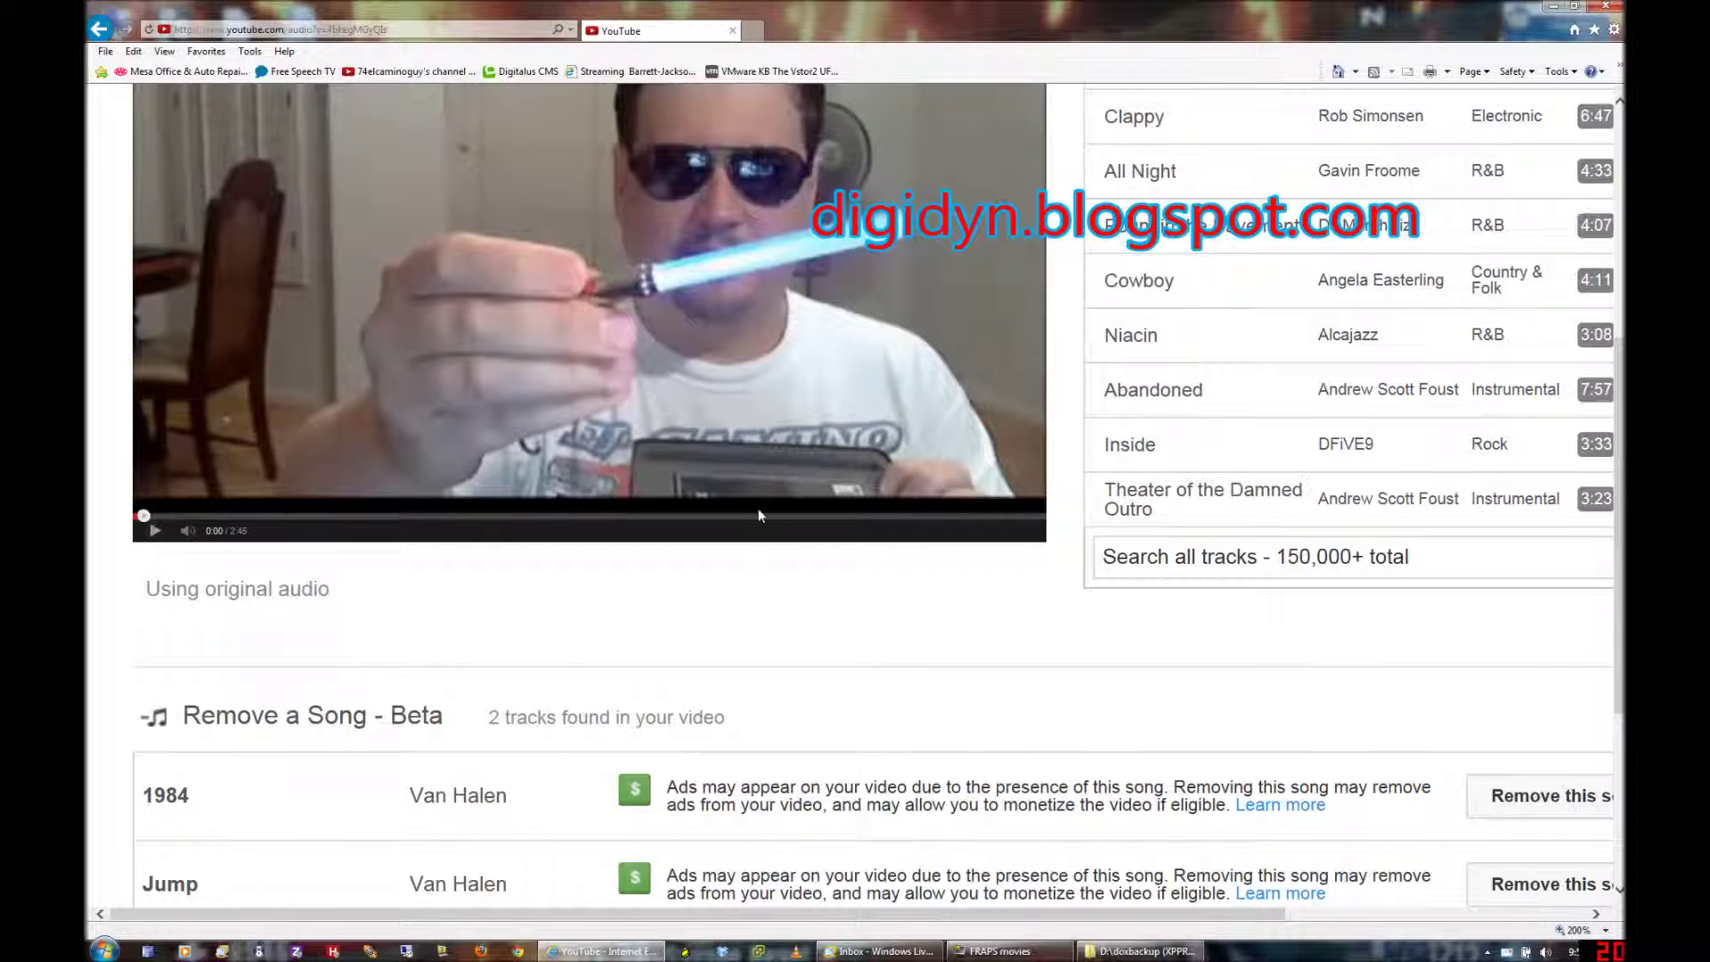
{"action": "scroll", "coordinate": [1124, 434], "scroll_direction": "up", "scroll_amount": 2}
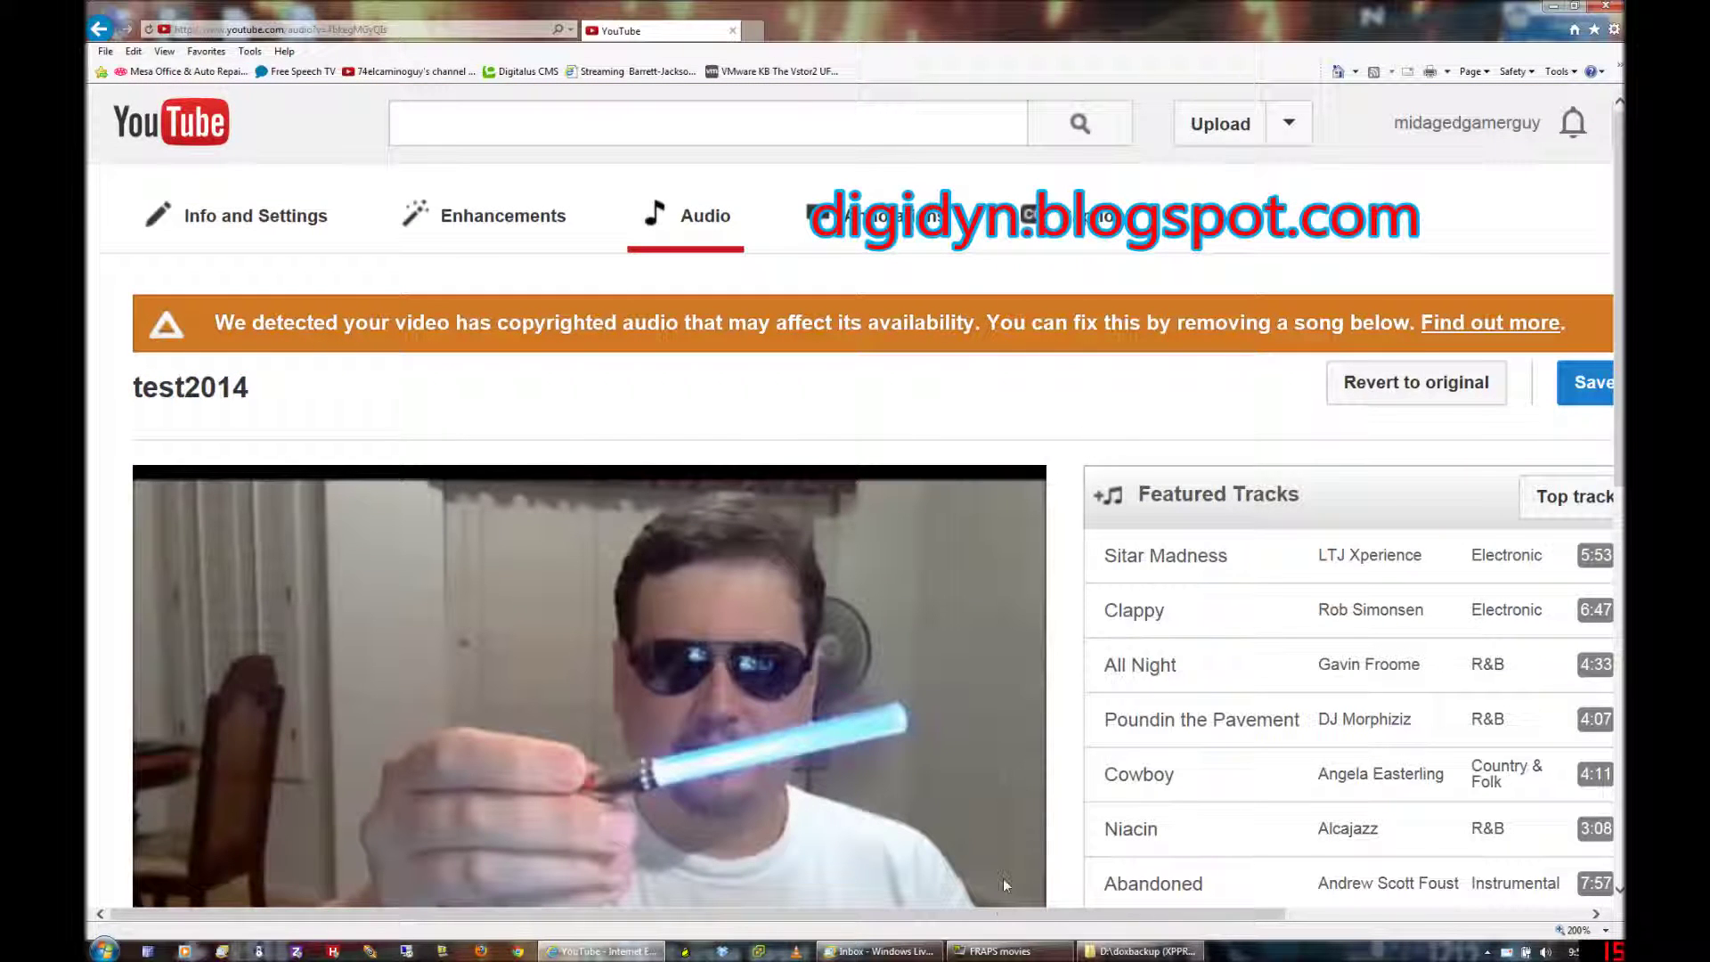
{"action": "left_click_drag", "start_coordinate": [1005, 915], "coordinate": [1126, 915]}
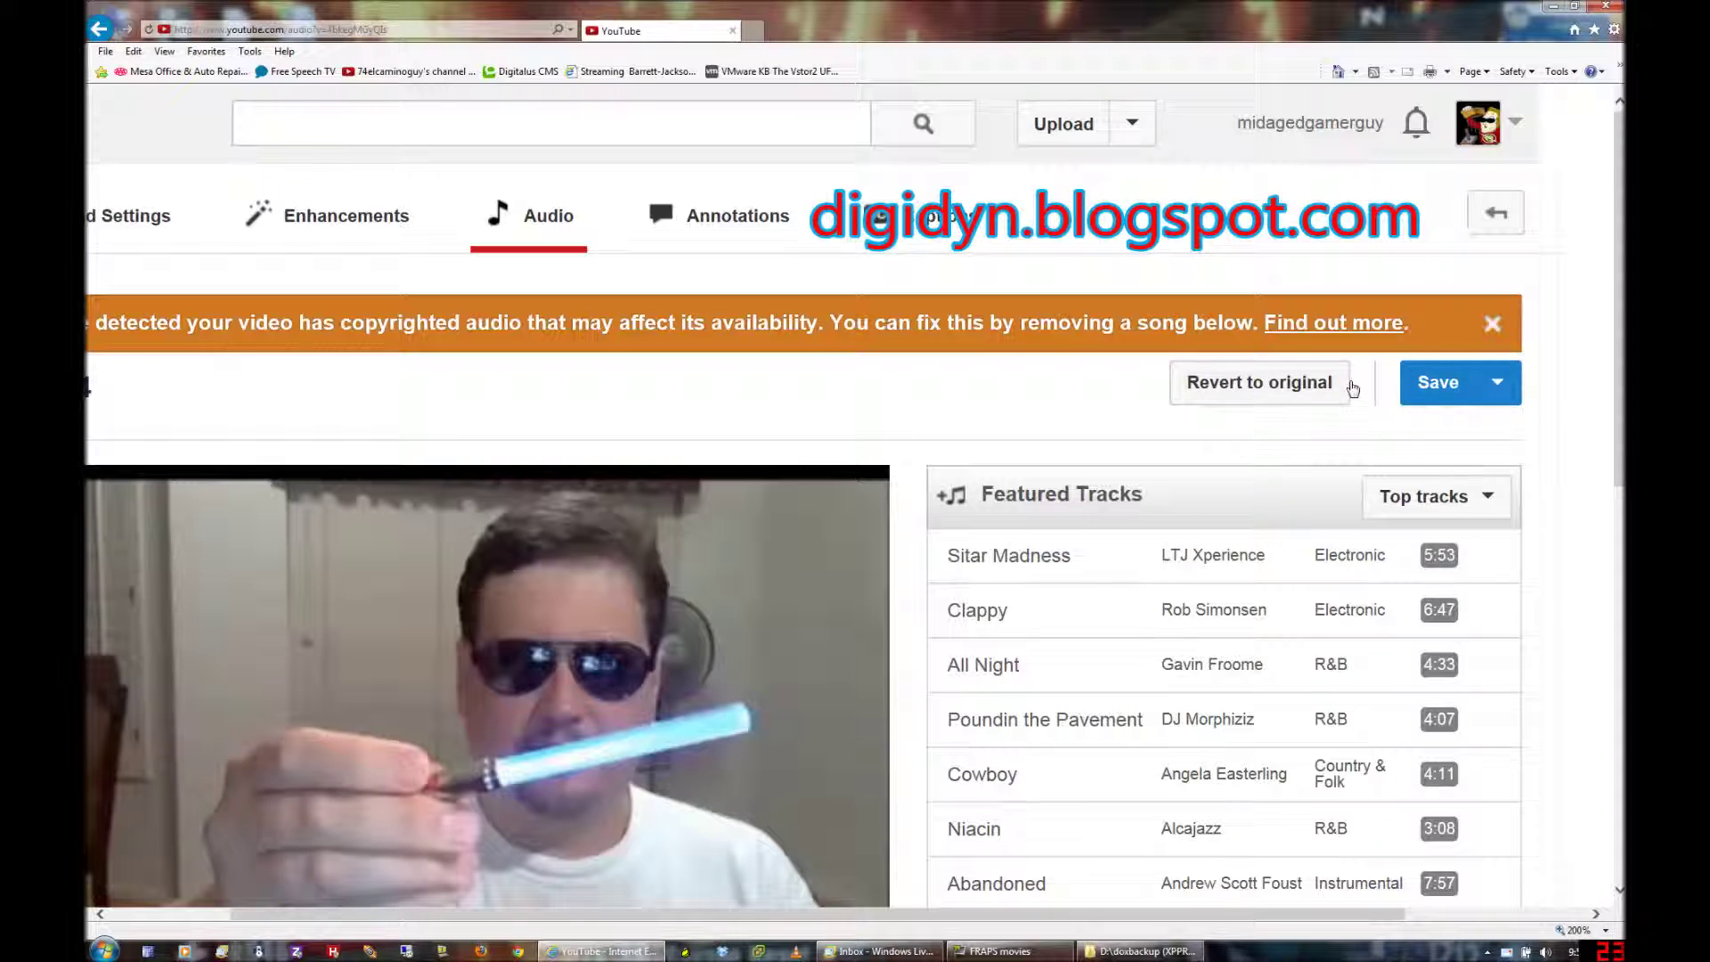
{"action": "scroll", "coordinate": [1024, 402], "scroll_direction": "down", "scroll_amount": 5}
{"action": "scroll", "coordinate": [986, 441], "scroll_direction": "down", "scroll_amount": 3}
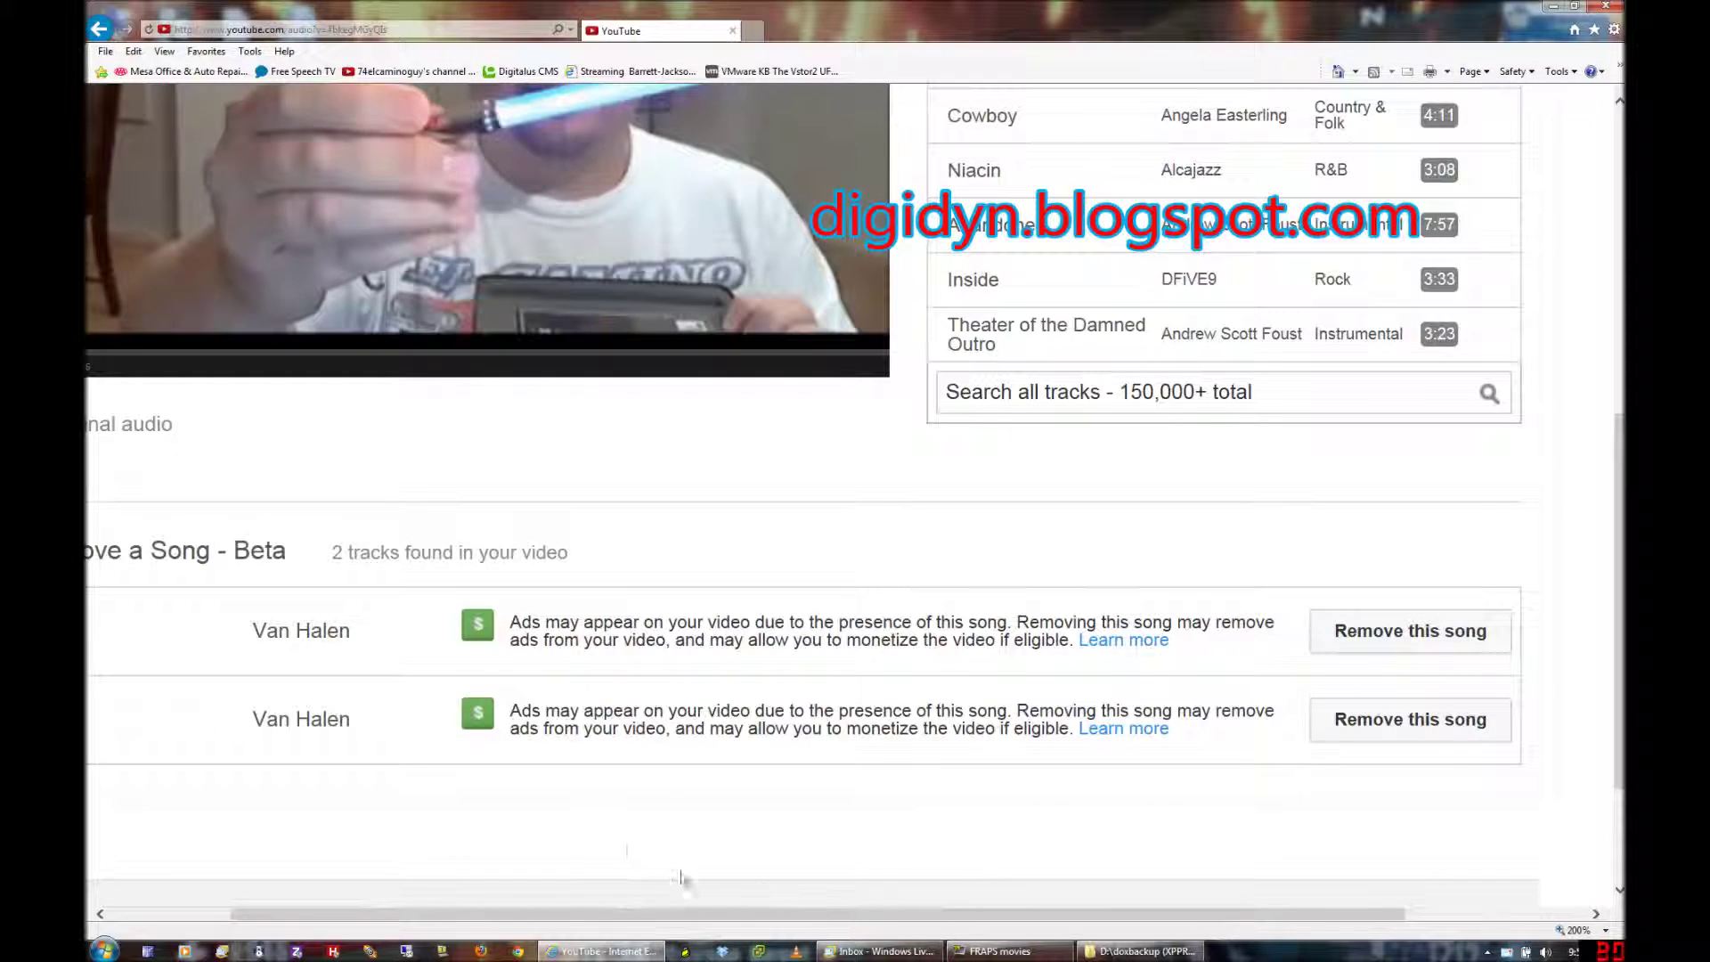
{"action": "left_click_drag", "start_coordinate": [789, 917], "coordinate": [675, 918]}
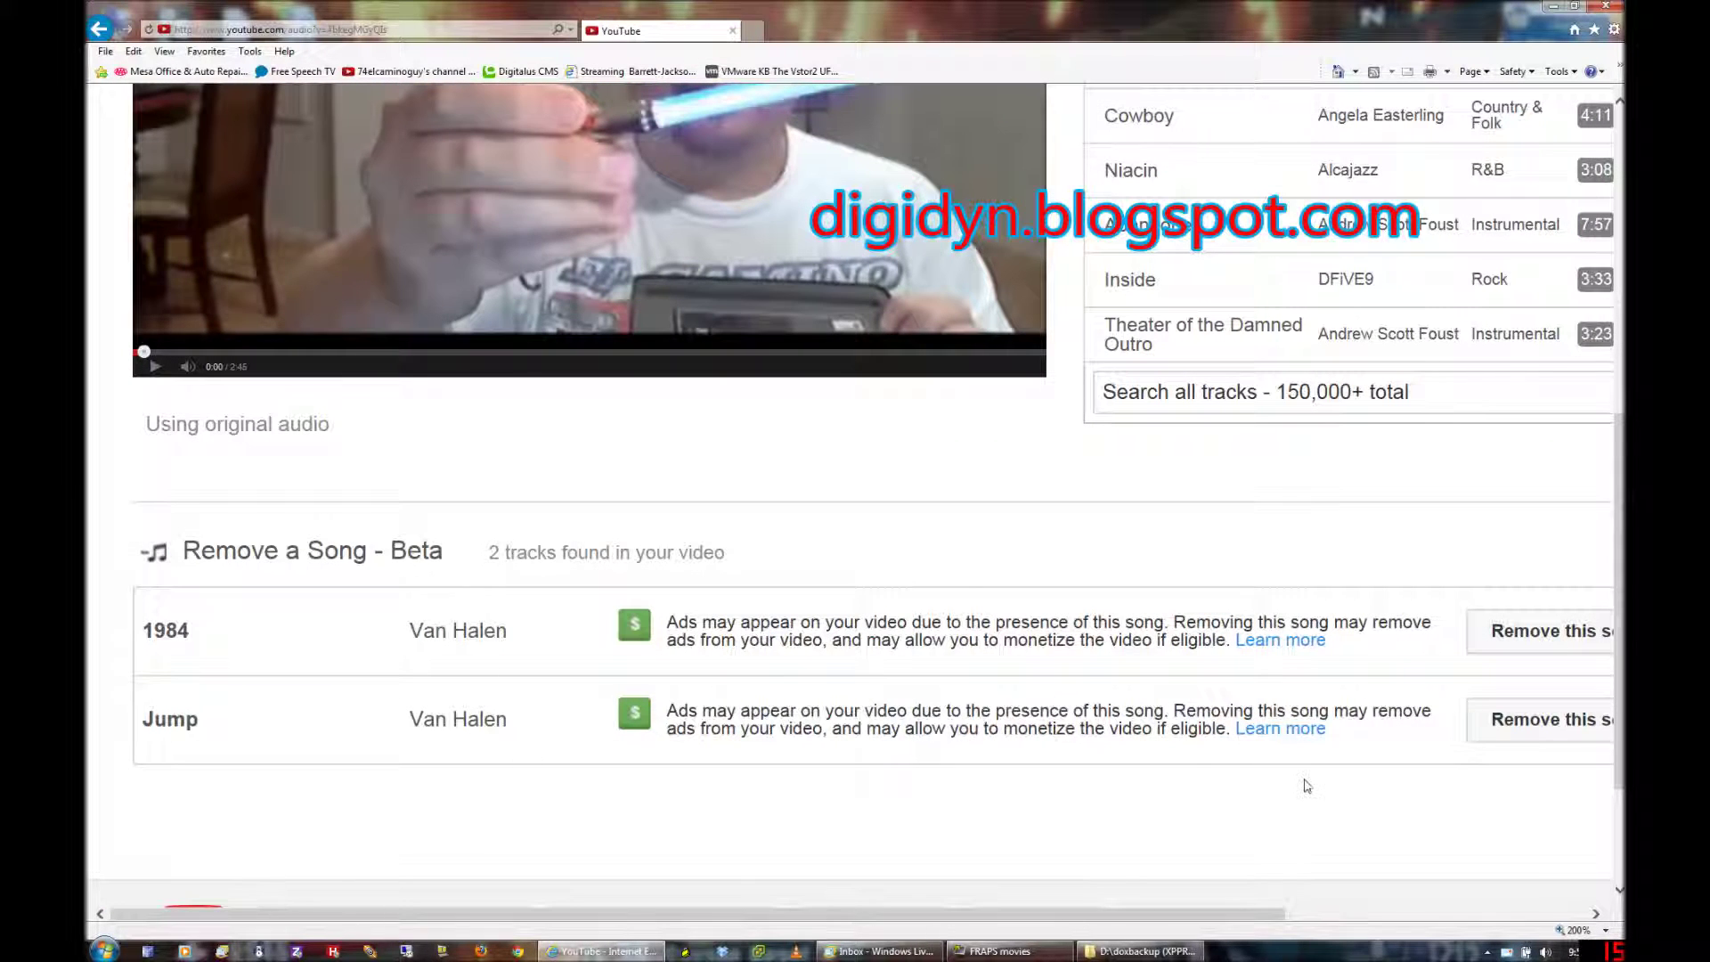
{"action": "left_click_drag", "start_coordinate": [1261, 922], "coordinate": [1372, 922]}
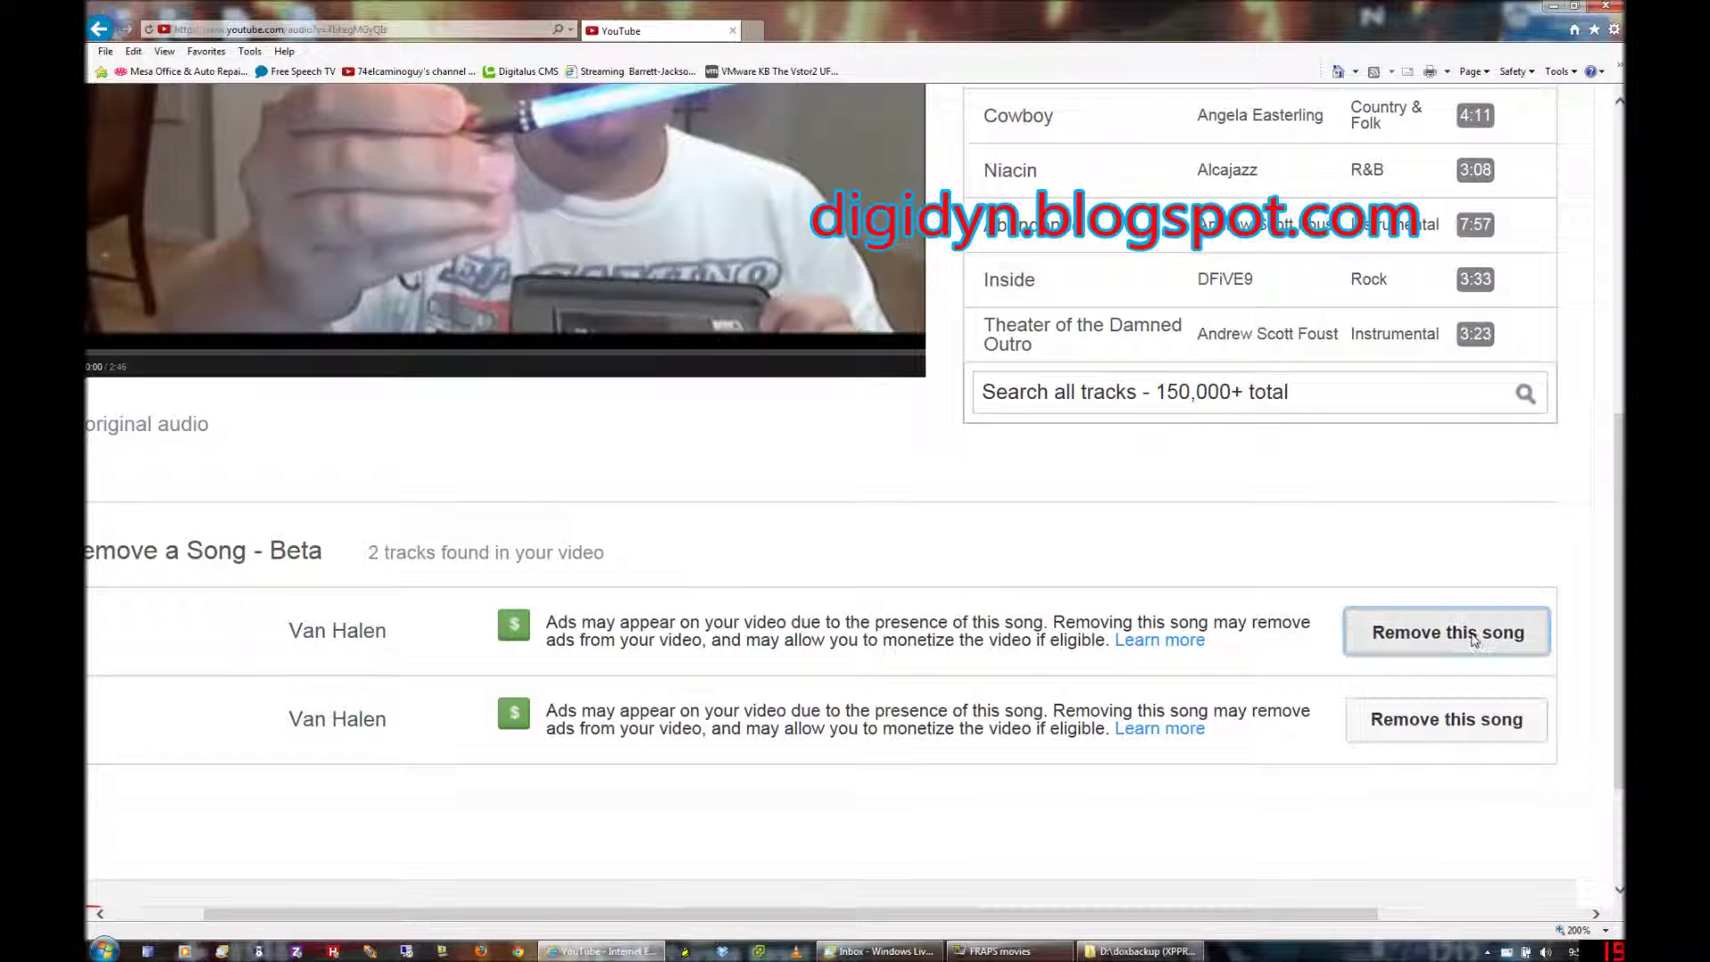
Step: Remove Van Halen's 1984 and Jump from the audio, then save and confirm the edit
{"action": "left_click", "coordinate": [1474, 635]}
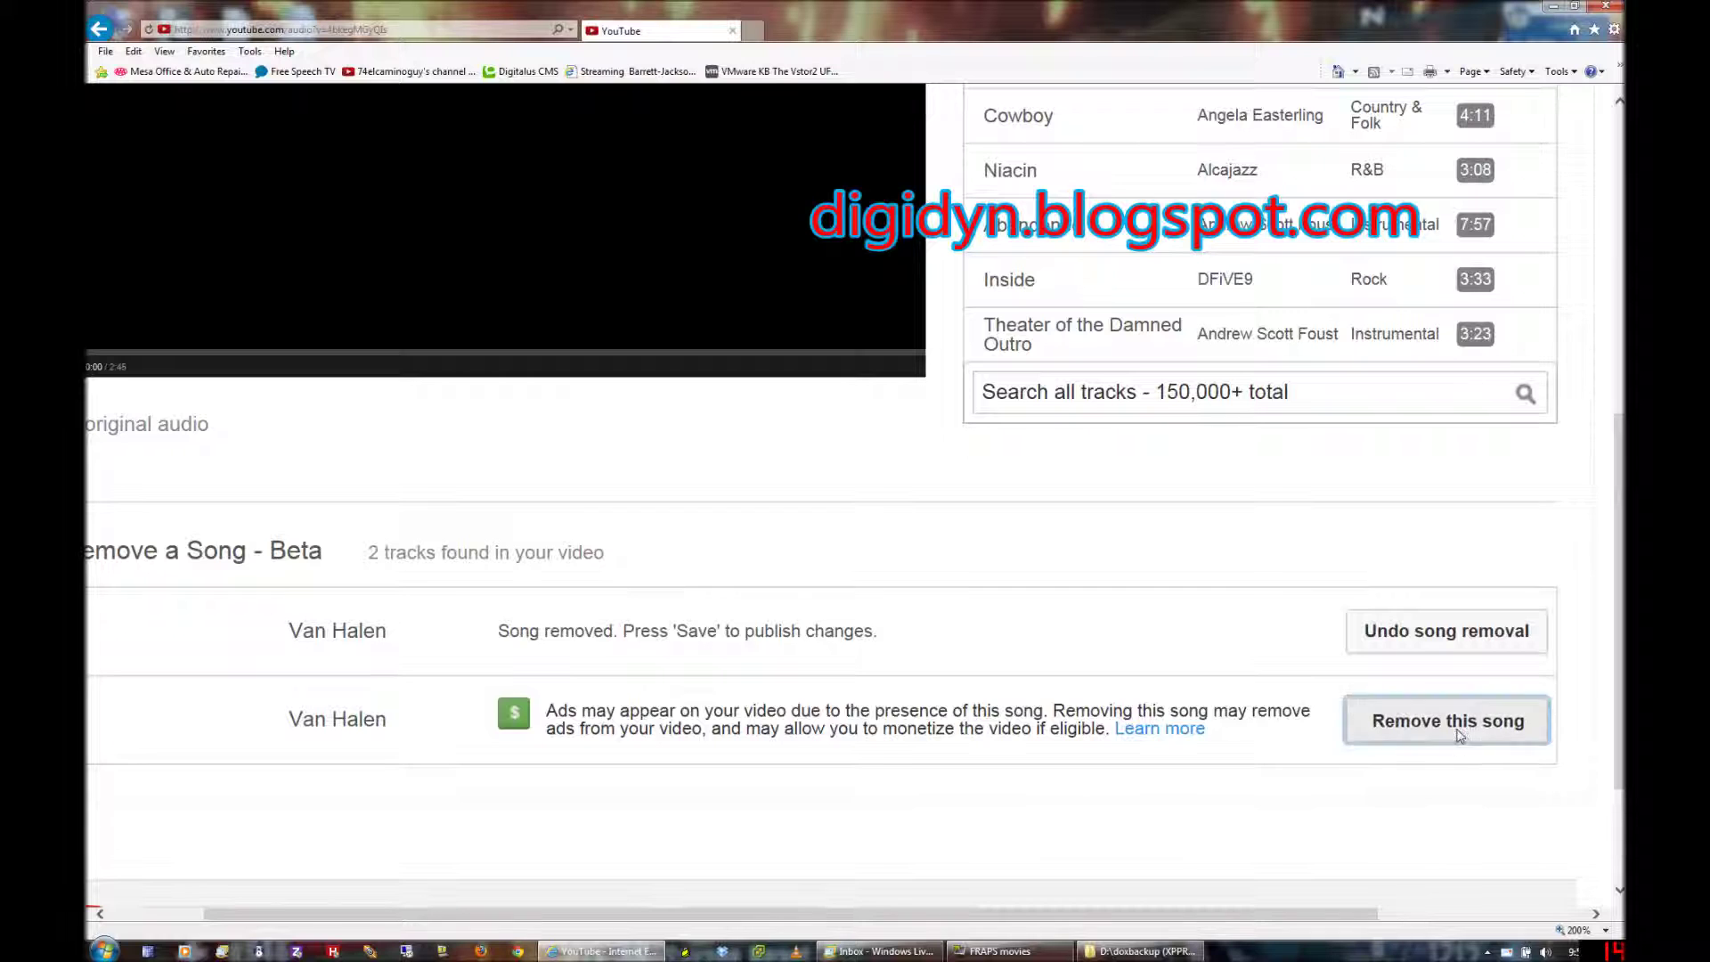
{"action": "left_click", "coordinate": [1461, 732]}
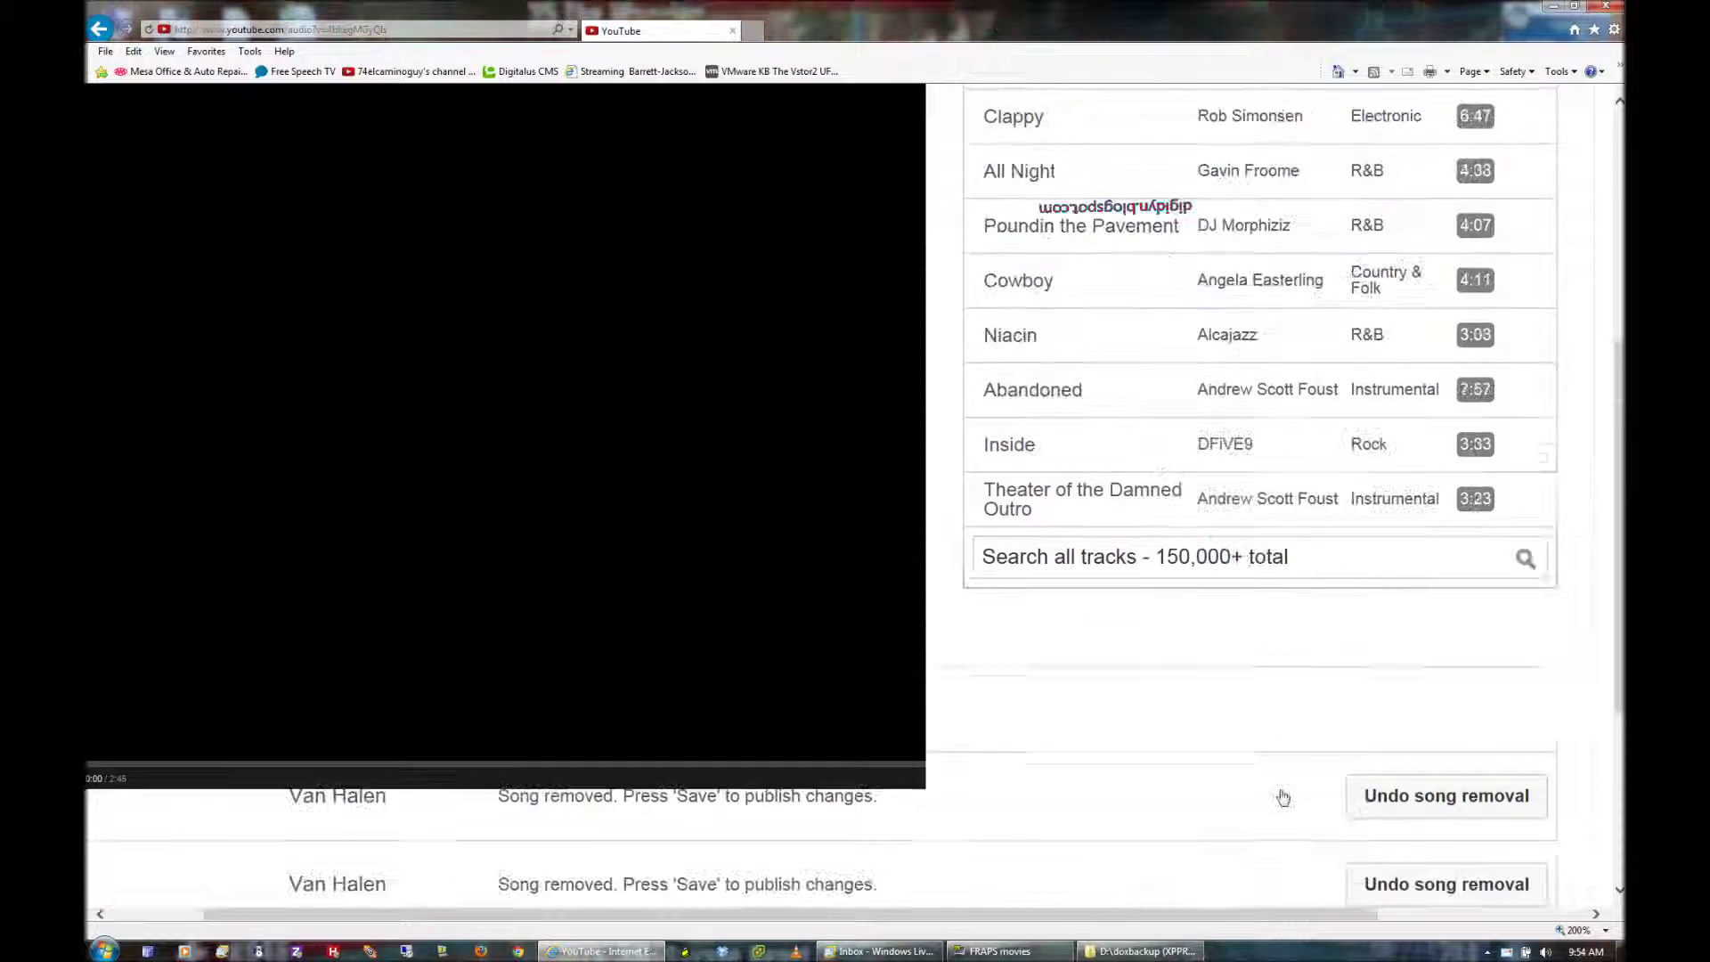
{"action": "scroll", "coordinate": [1282, 795], "scroll_direction": "up", "scroll_amount": 5}
{"action": "left_click", "coordinate": [1478, 386]}
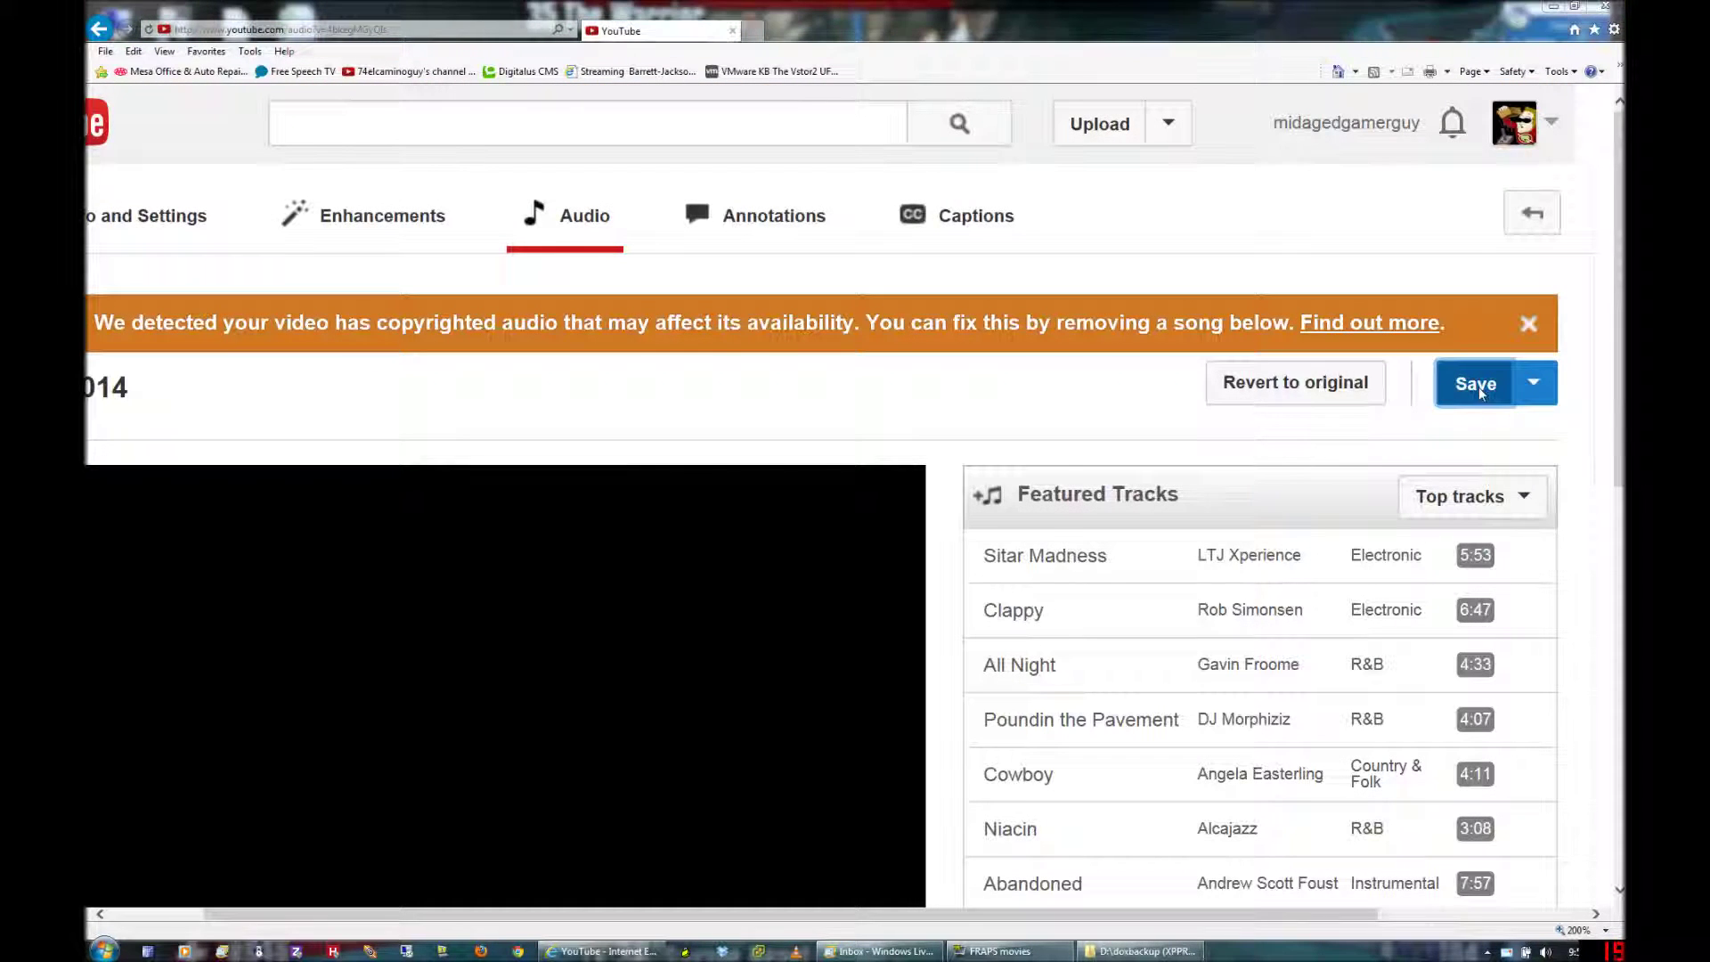
{"action": "left_click", "coordinate": [929, 543]}
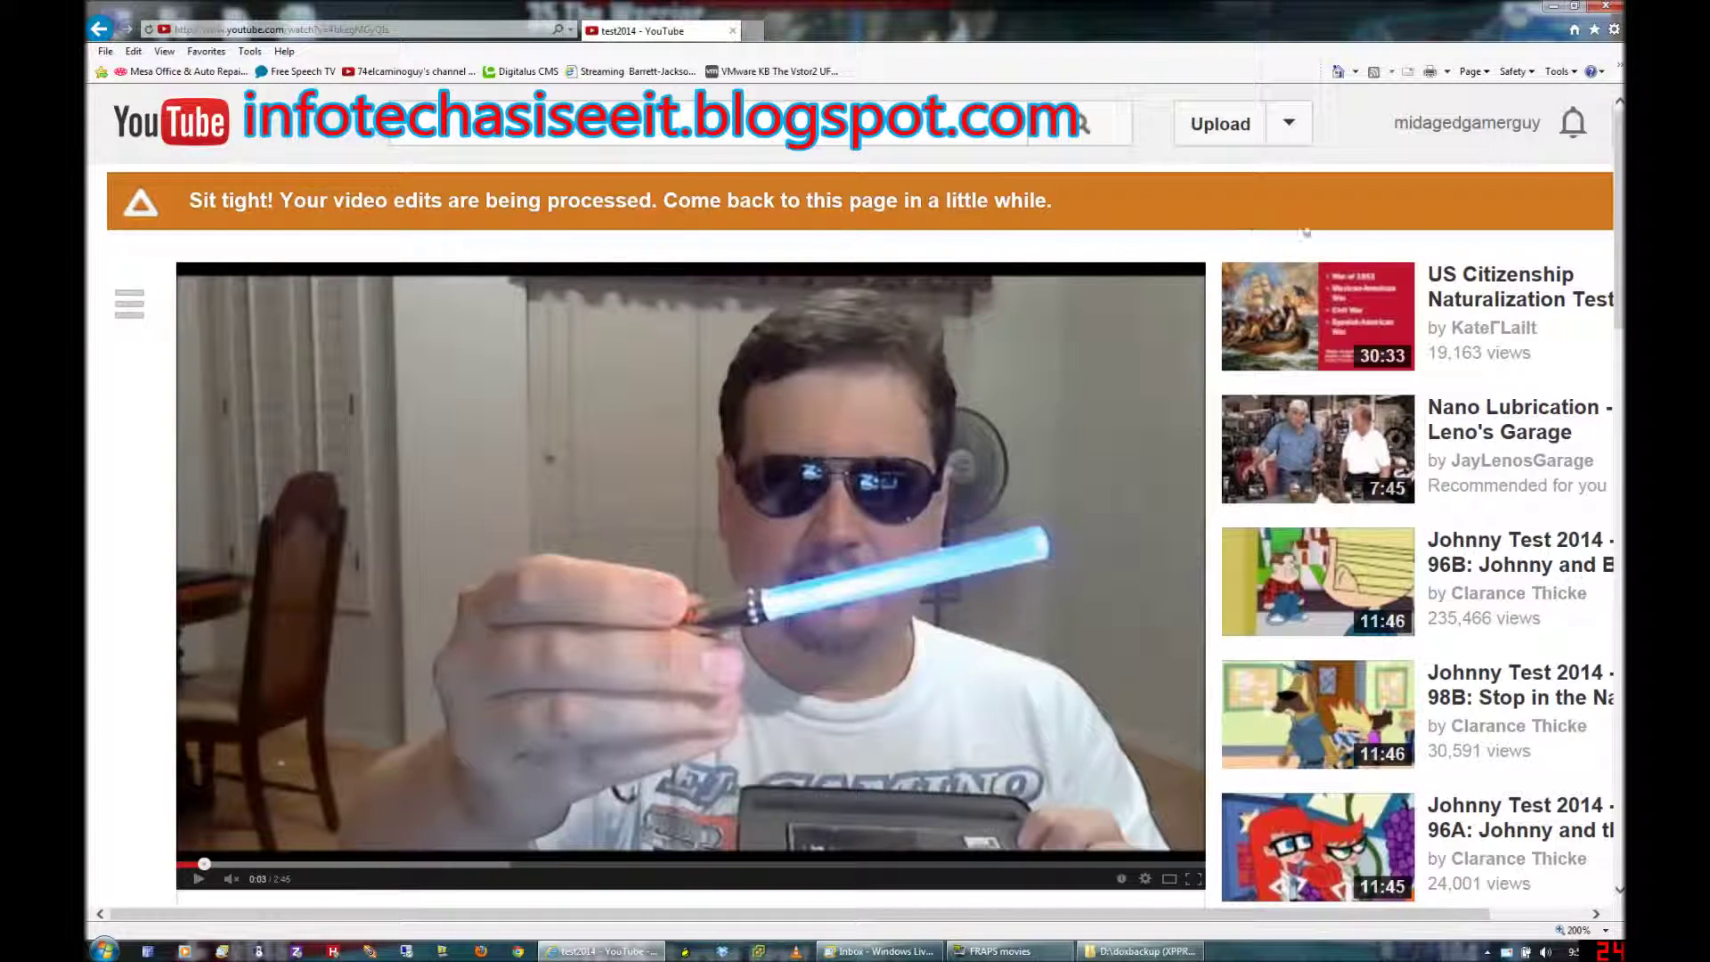
Step: Dismiss the 'Sit tight!' processing notice and go to Video Manager from the account menu
{"action": "left_click_drag", "start_coordinate": [1389, 914], "coordinate": [1501, 925]}
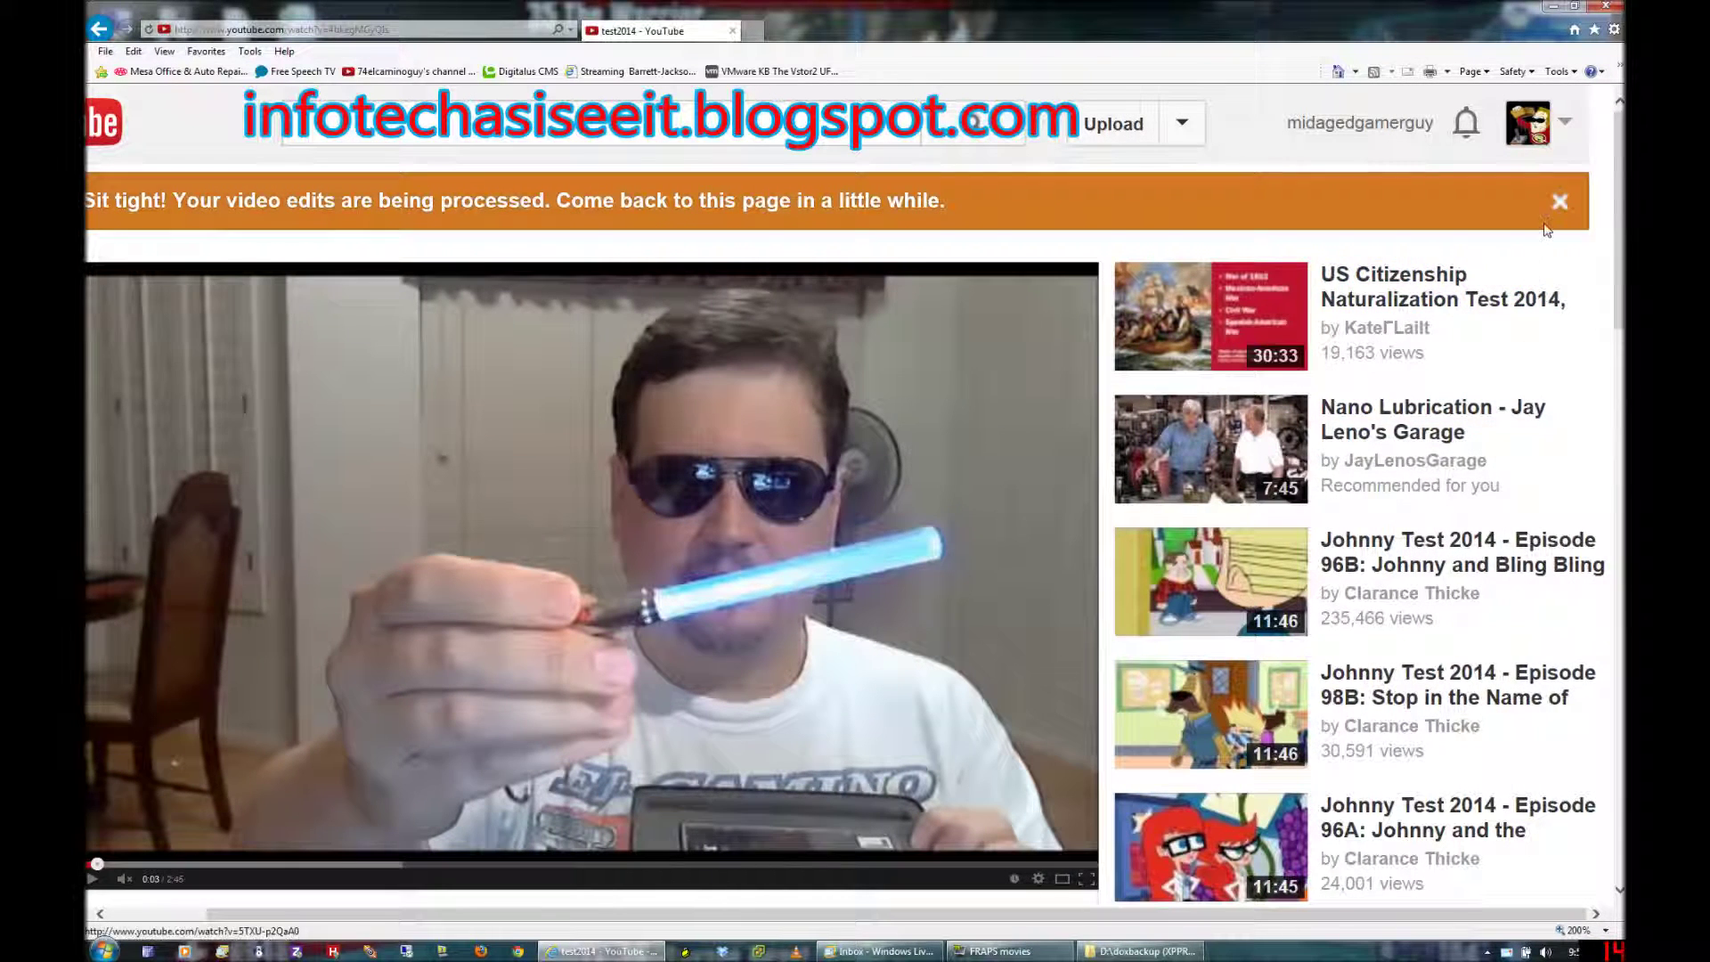
{"action": "left_click", "coordinate": [1560, 203]}
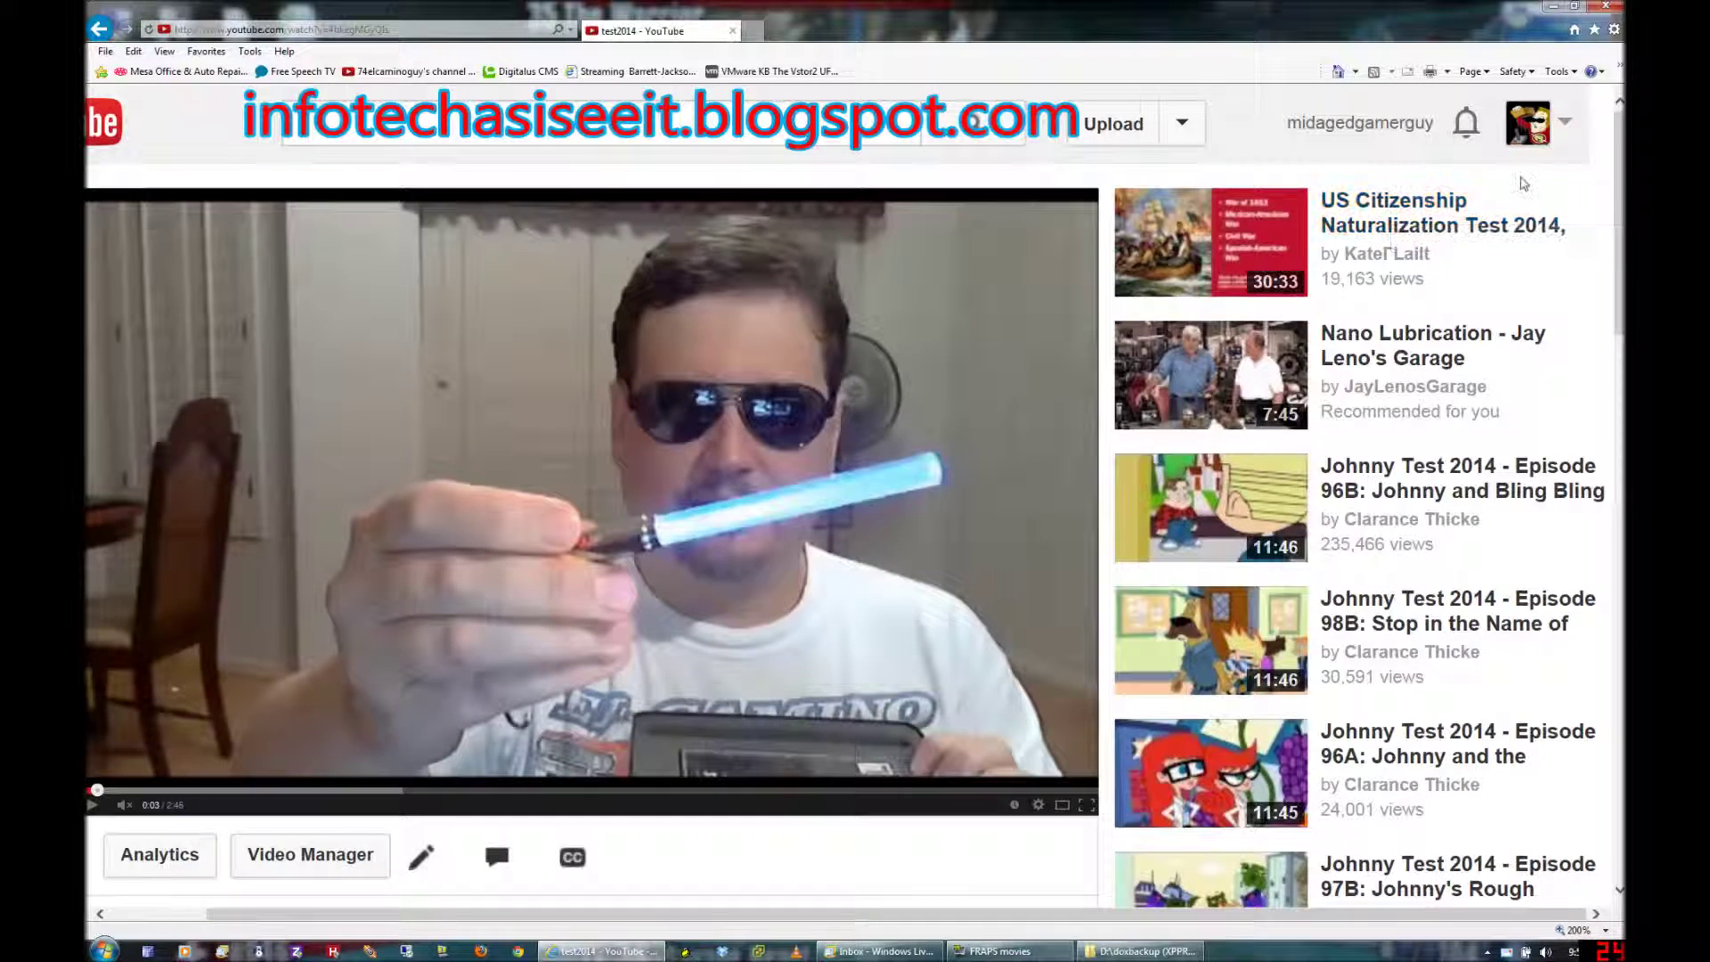
{"action": "left_click", "coordinate": [1547, 138]}
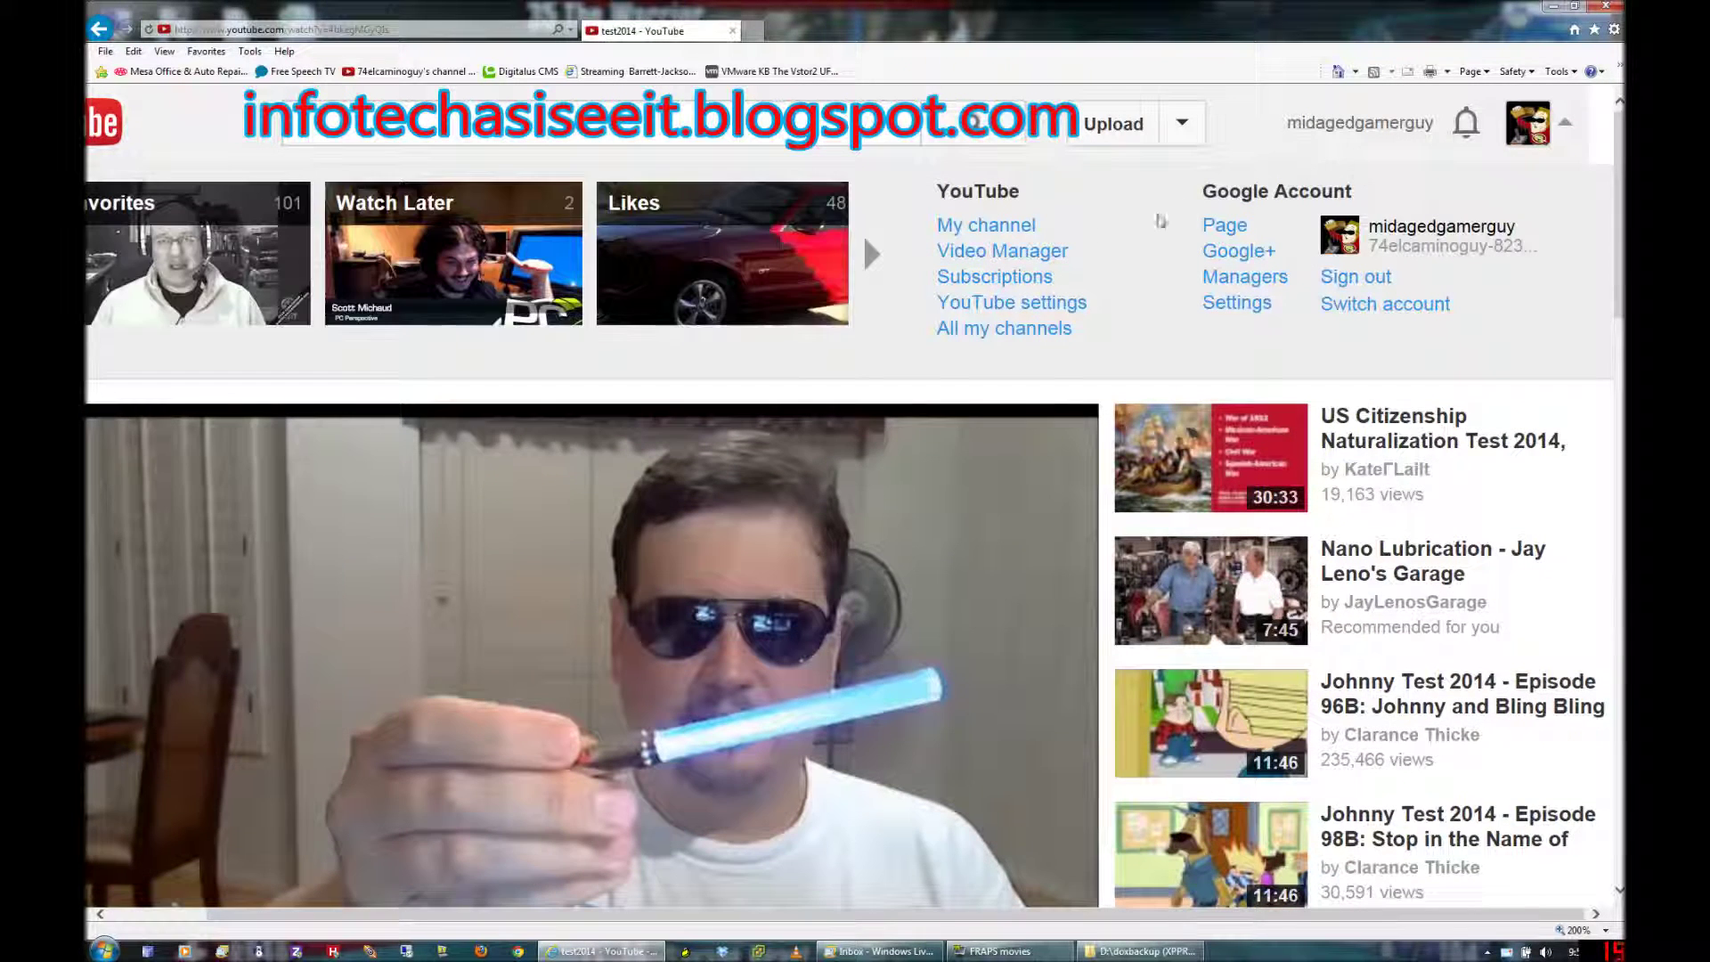
{"action": "left_click", "coordinate": [999, 252]}
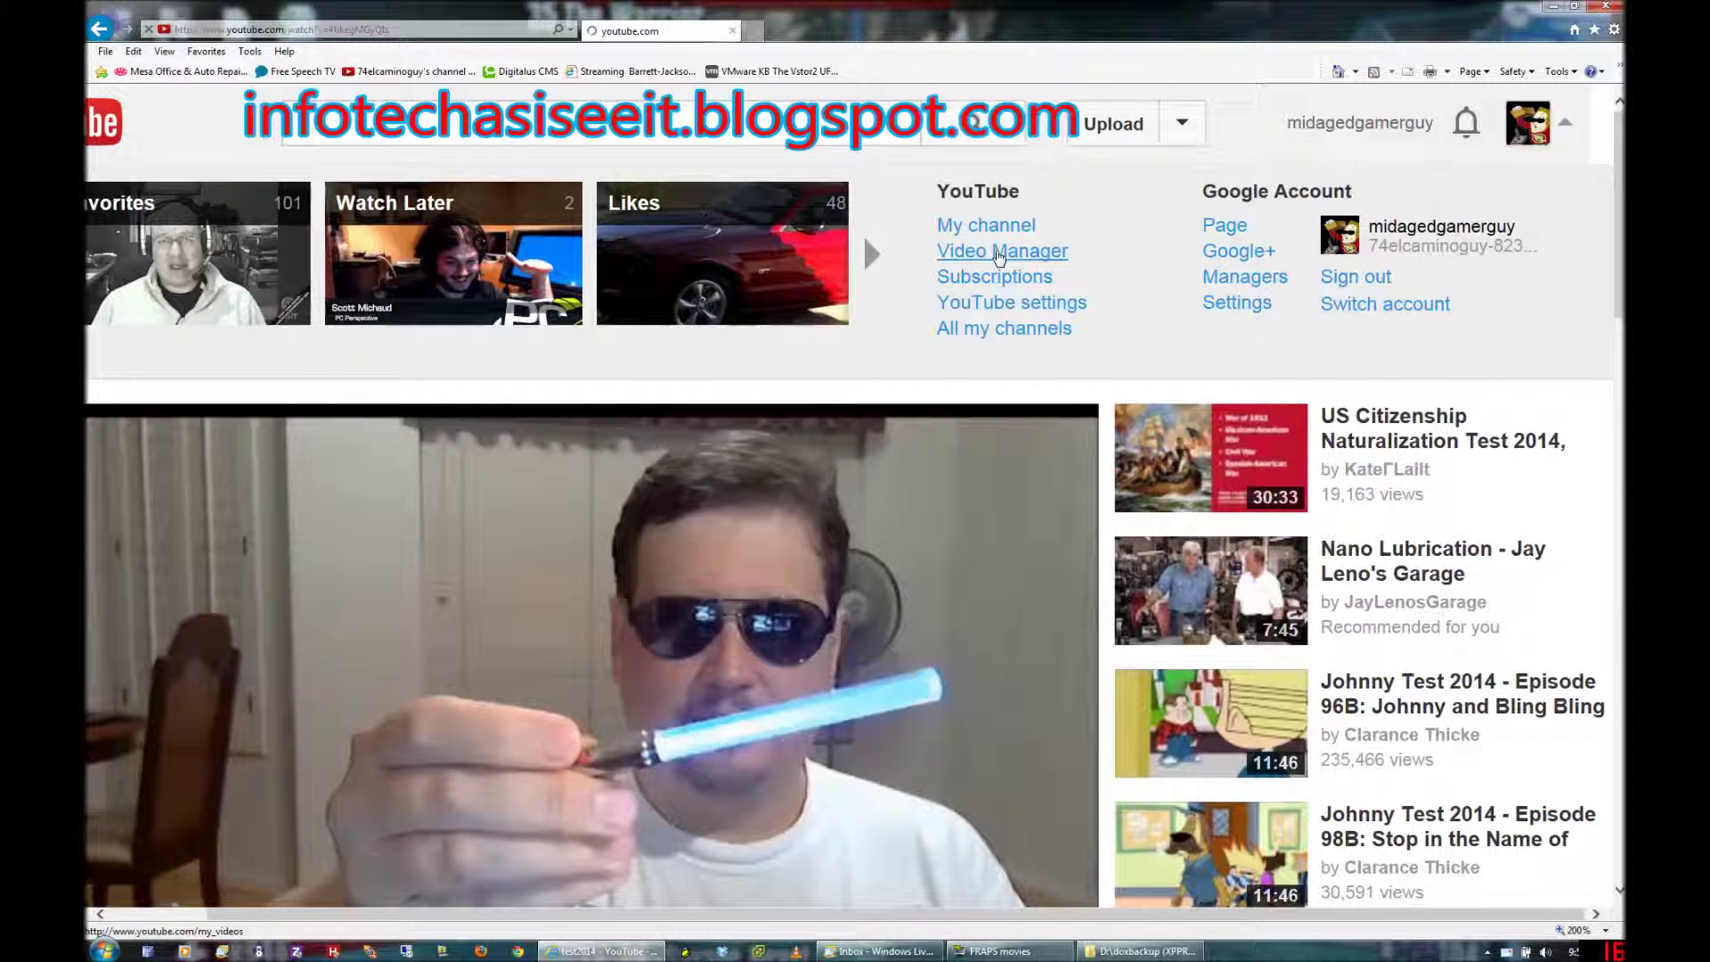